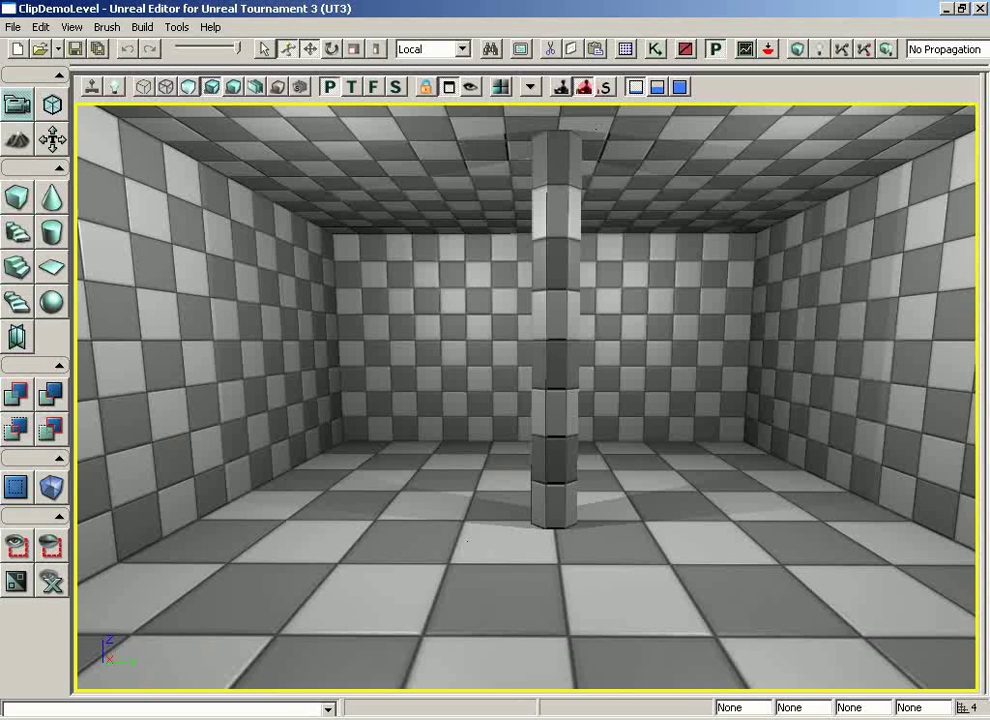
- Enter Geometry Mode, display the perspective view as wireframe, and activate the Clip modifier for whole-object editing
{"action": "left_click_drag", "start_coordinate": [726, 345], "coordinate": [519, 297]}
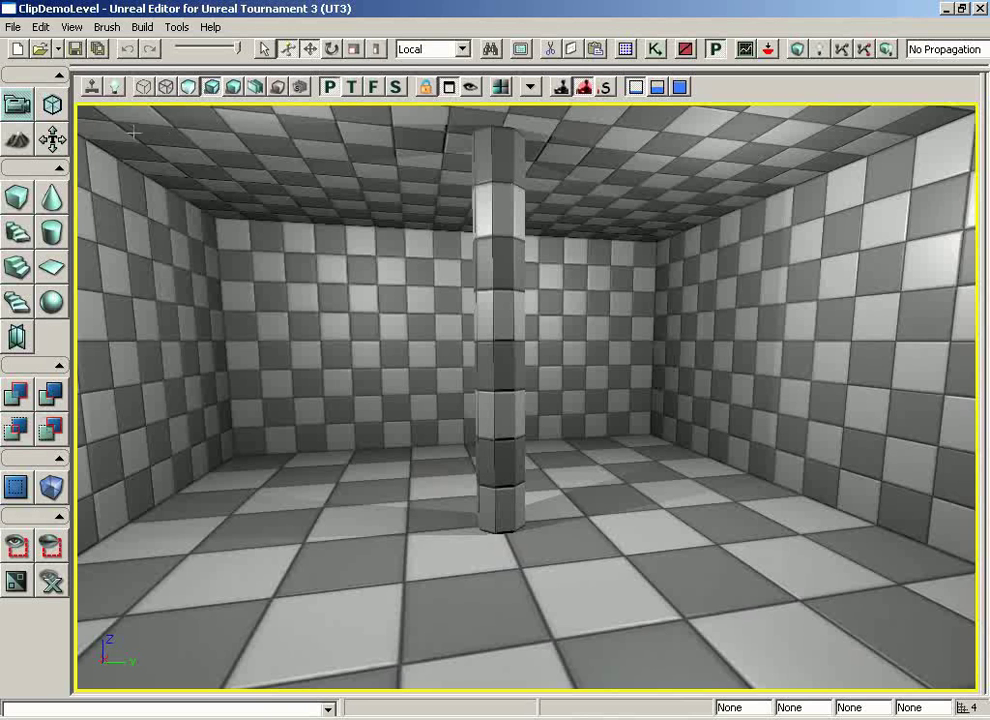
{"action": "left_click", "coordinate": [53, 106]}
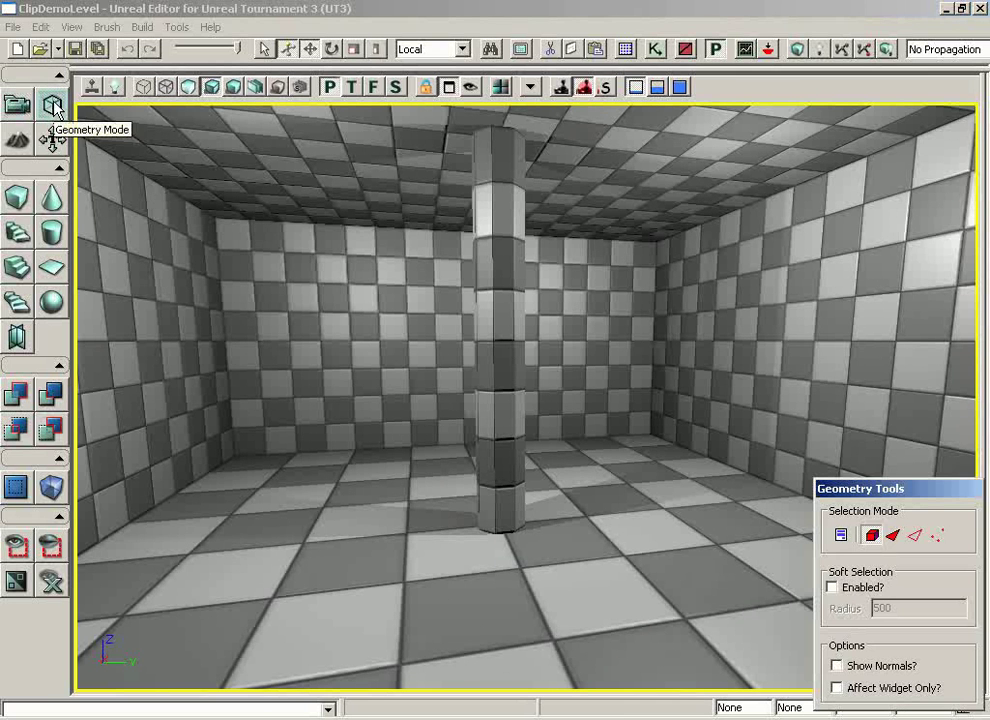
{"action": "left_click_drag", "start_coordinate": [495, 282], "coordinate": [491, 345]}
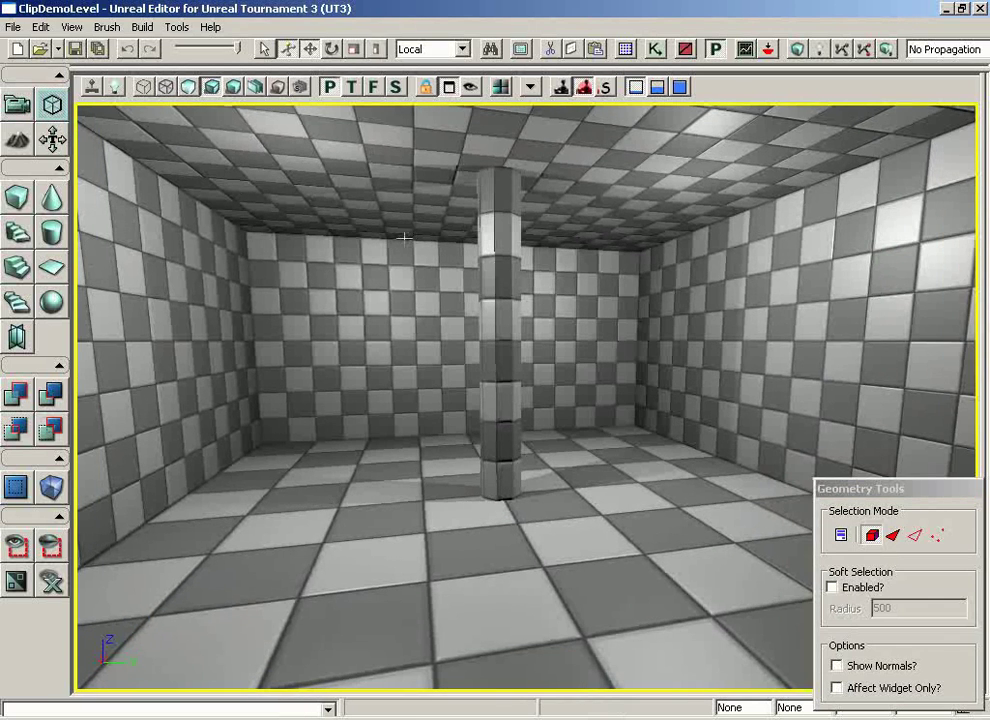
{"action": "left_click", "coordinate": [145, 87]}
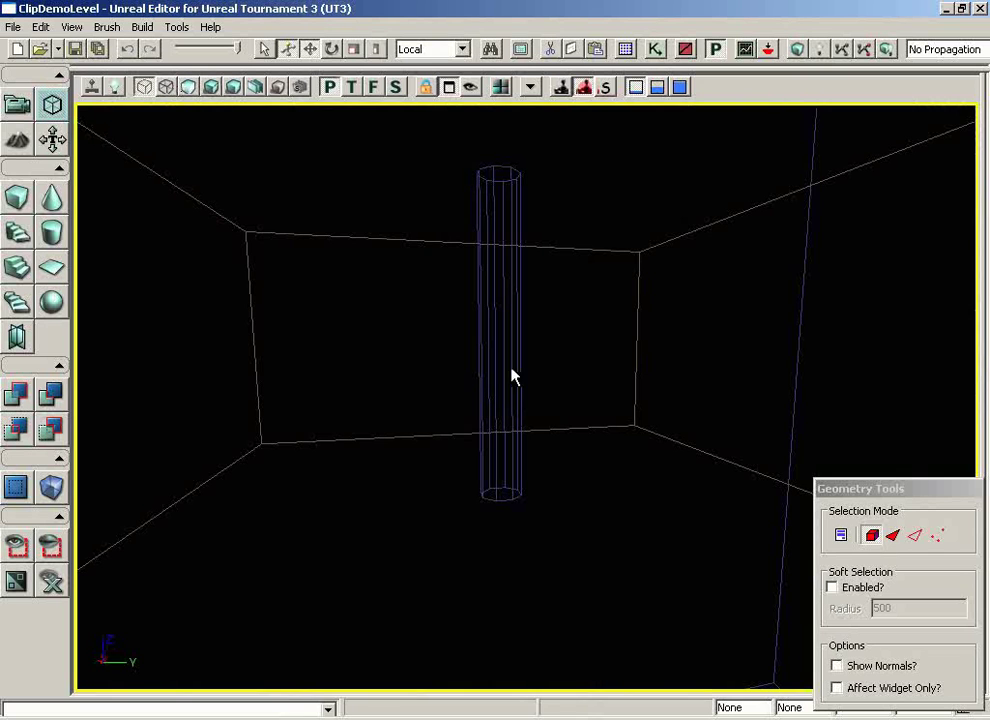
{"action": "left_click", "coordinate": [841, 536]}
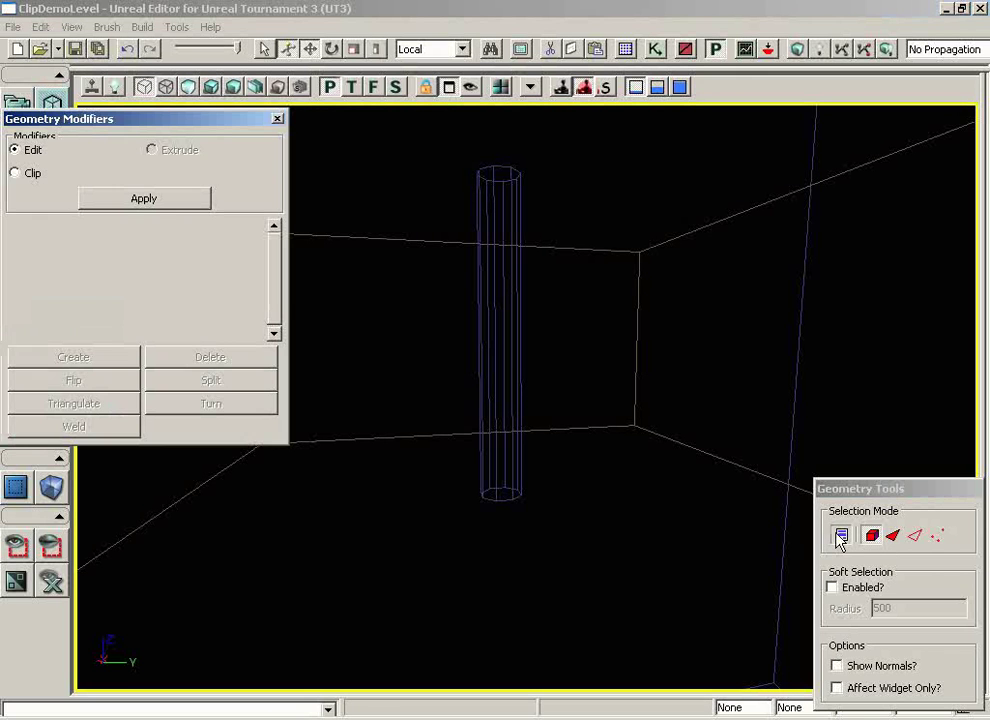
{"action": "left_click", "coordinate": [16, 174]}
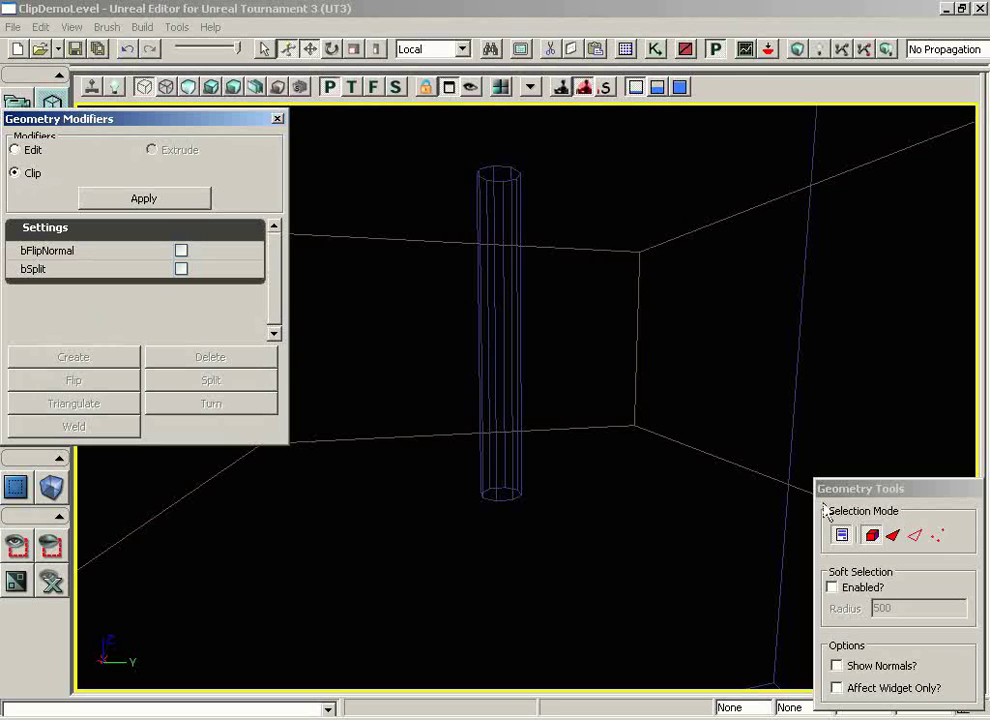
{"action": "left_click", "coordinate": [870, 537]}
{"action": "left_click_drag", "start_coordinate": [427, 250], "coordinate": [410, 254]}
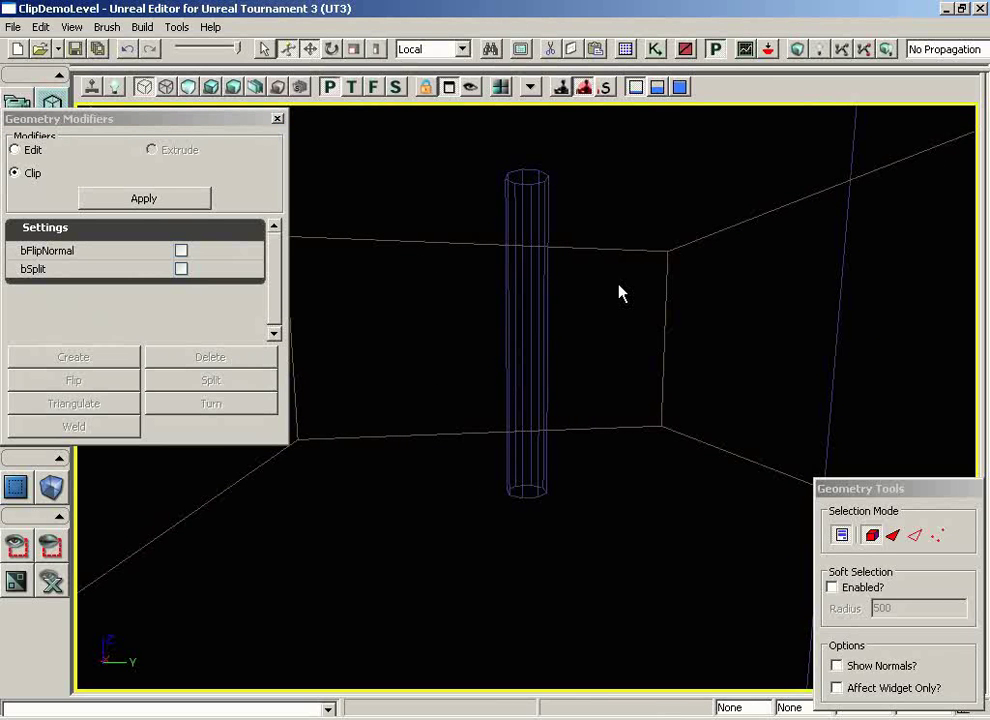
- In the Side view, clip away the lower half of the column along a slightly sloped line between two clip markers
{"action": "left_click", "coordinate": [396, 87]}
{"action": "mouse_move", "coordinate": [561, 303]}
{"action": "left_mouse_down"}
{"action": "mouse_move", "coordinate": [869, 360]}
{"action": "mouse_move", "coordinate": [892, 298]}
{"action": "left_mouse_up"}
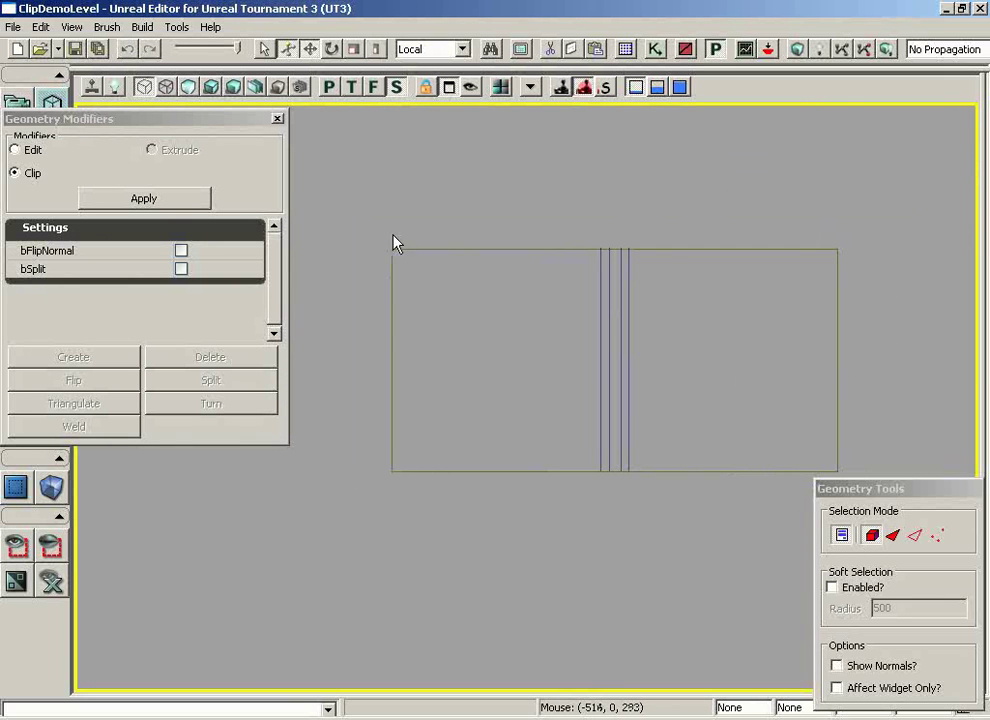
{"action": "left_click", "coordinate": [621, 370]}
{"action": "left_click_drag", "start_coordinate": [665, 439], "coordinate": [689, 421]}
{"action": "scroll", "coordinate": [694, 493], "scroll_direction": "up", "scroll_amount": 3}
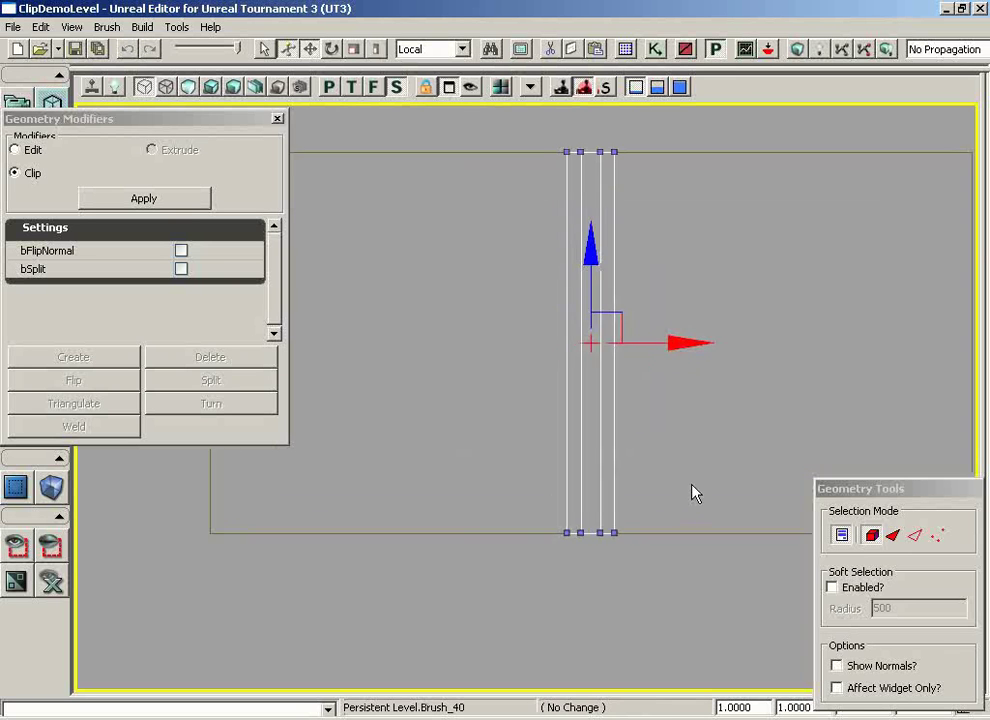
{"action": "left_click_drag", "start_coordinate": [694, 493], "coordinate": [714, 471]}
{"action": "left_click", "coordinate": [714, 471]}
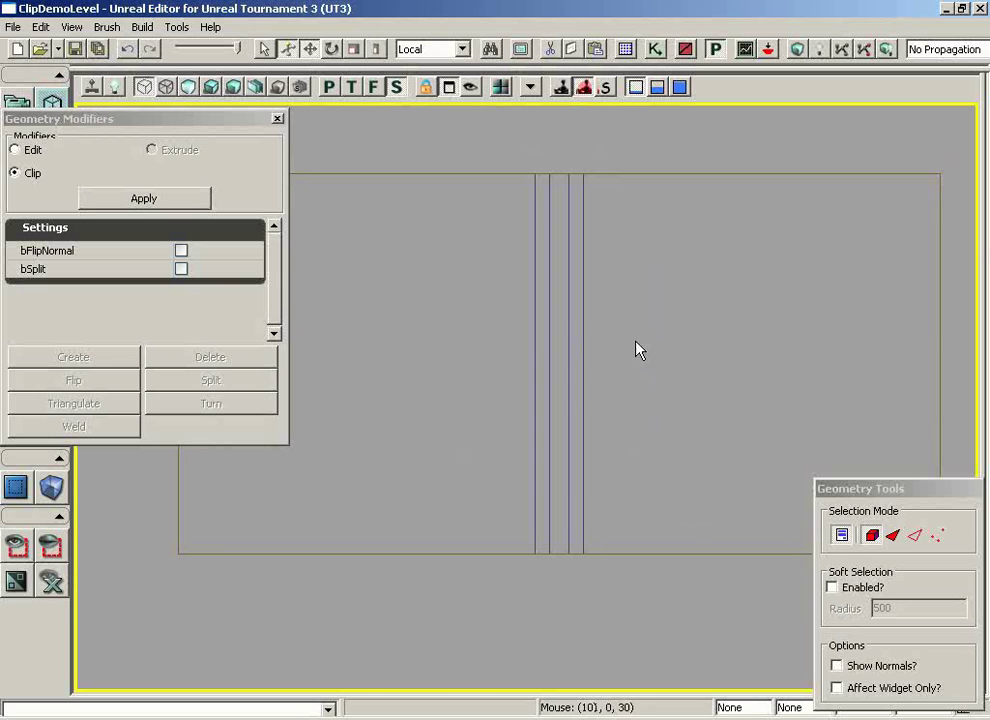
{"action": "right_click", "coordinate": [471, 398], "text": "ctrl"}
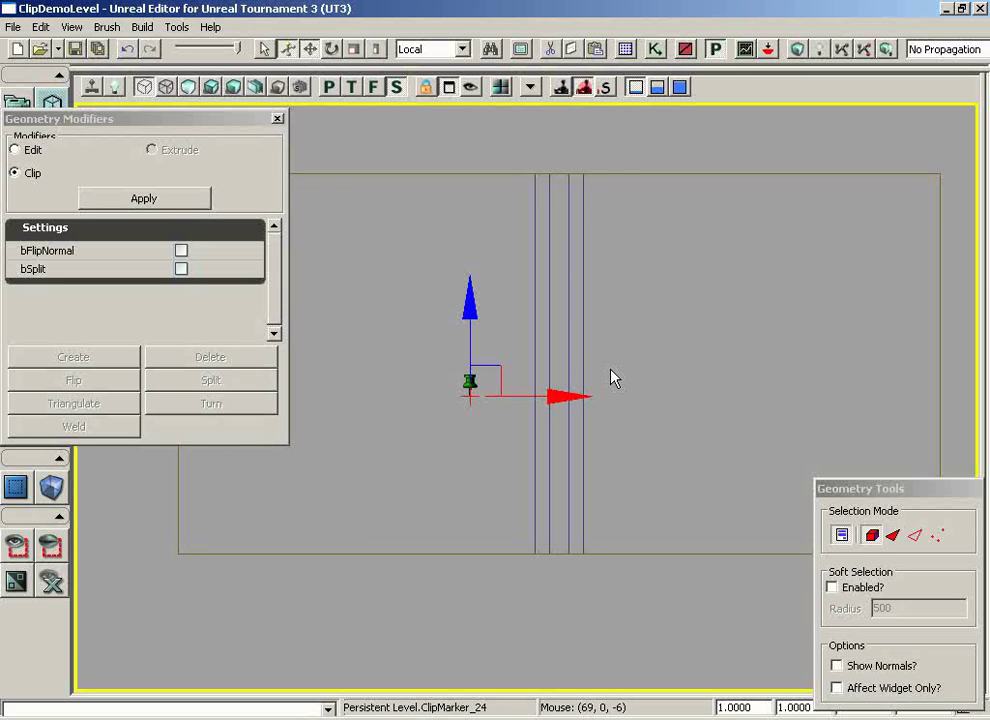
{"action": "right_click", "coordinate": [672, 350], "text": "ctrl"}
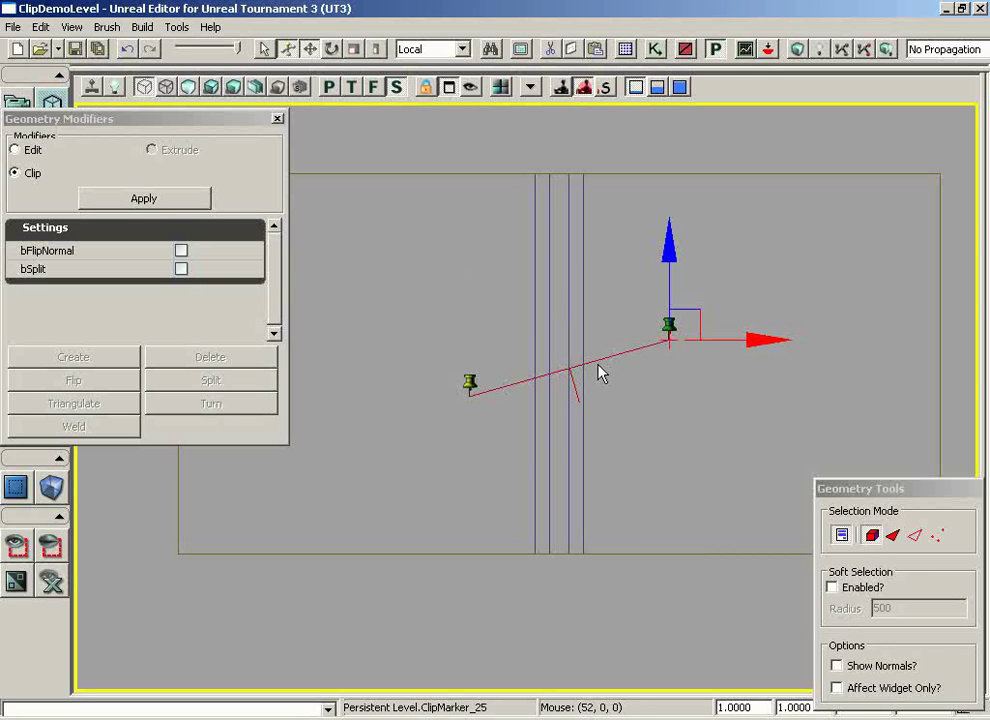
{"action": "left_click", "coordinate": [141, 199]}
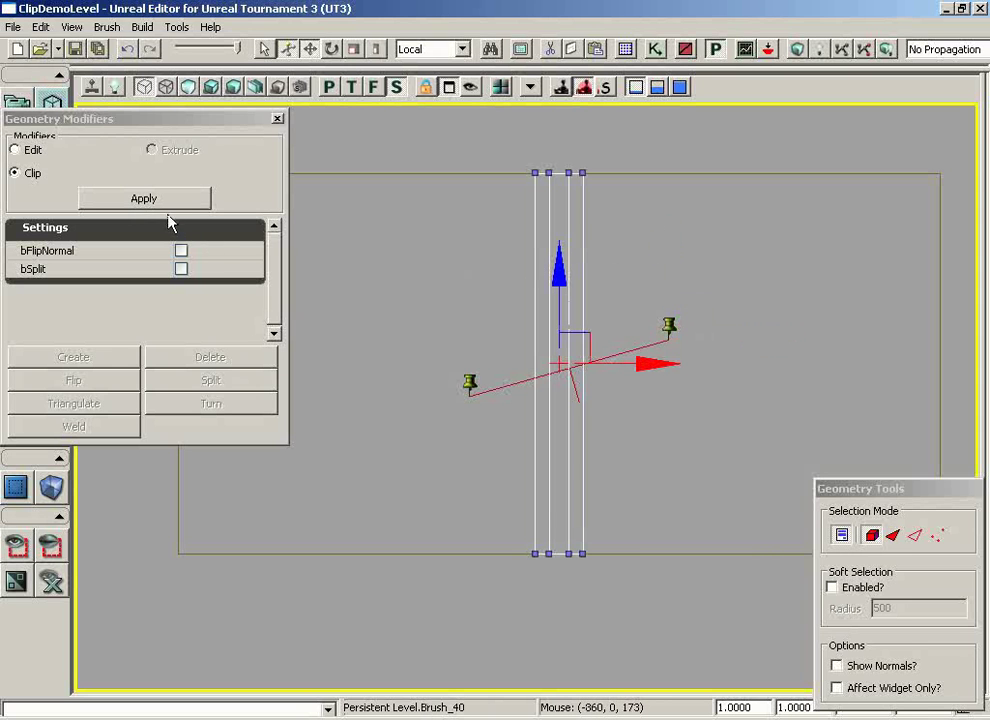
{"action": "left_click", "coordinate": [151, 202]}
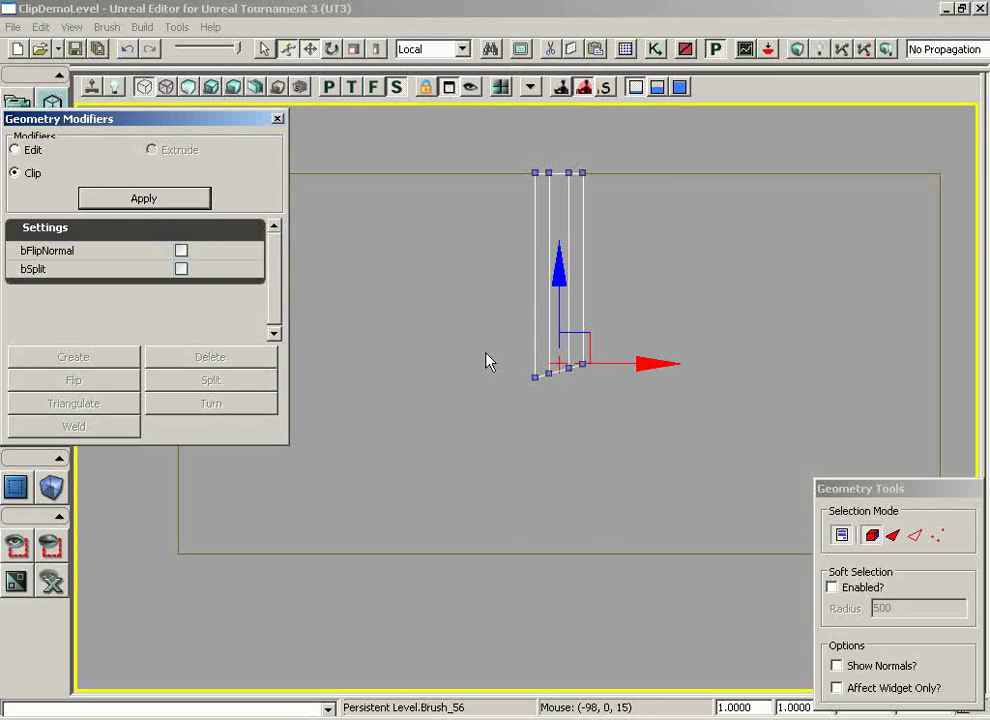
- Place two clip markers on either side of the column near its top end, then shift the left marker farther out and slightly lower
{"action": "right_click", "coordinate": [490, 185], "text": "ctrl"}
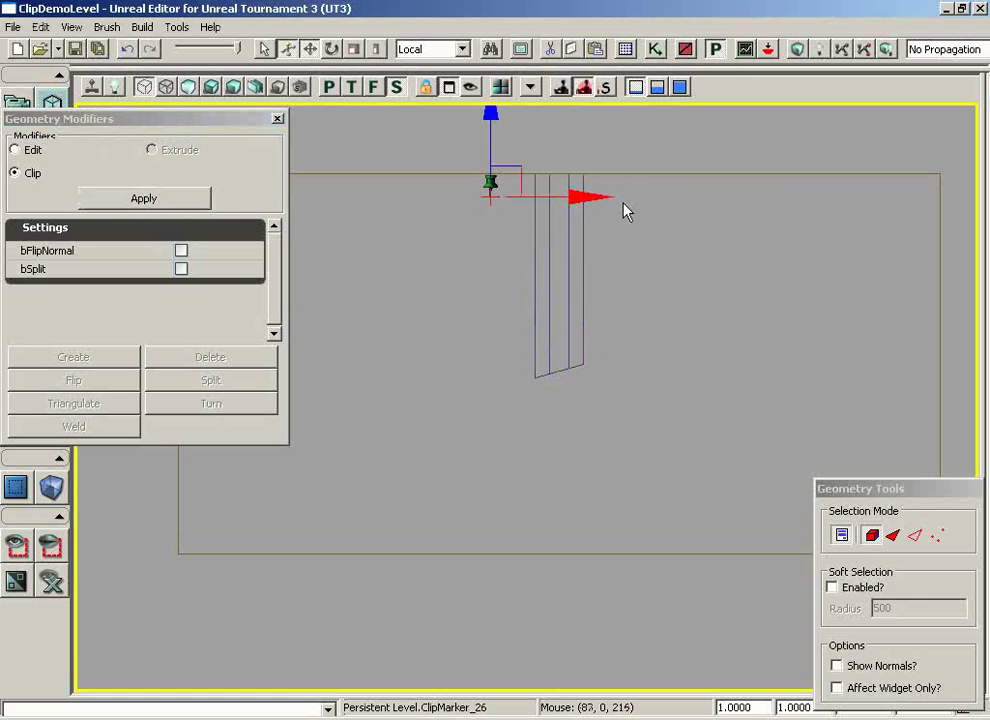
{"action": "right_click", "coordinate": [678, 208], "text": "ctrl"}
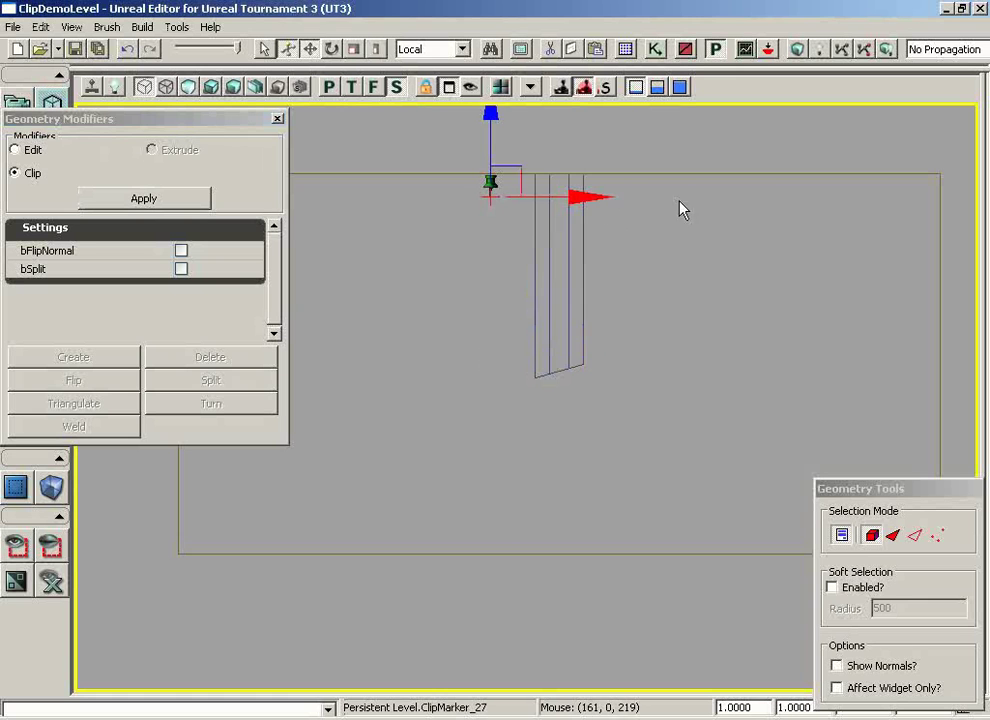
{"action": "left_click", "coordinate": [492, 184]}
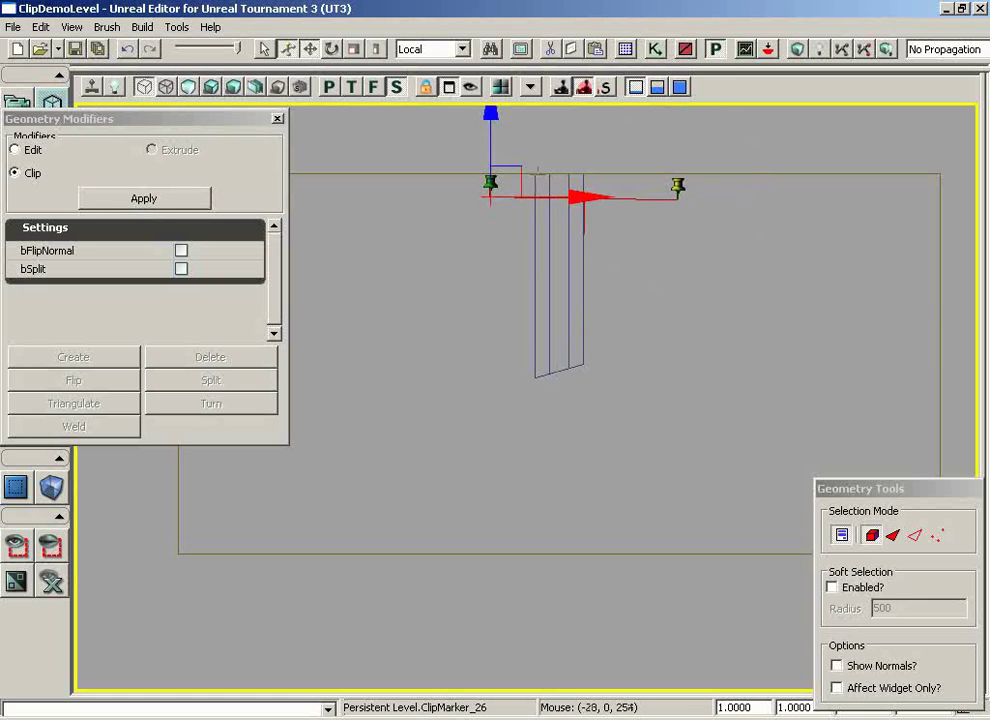
{"action": "left_click_drag", "start_coordinate": [537, 172], "coordinate": [476, 168]}
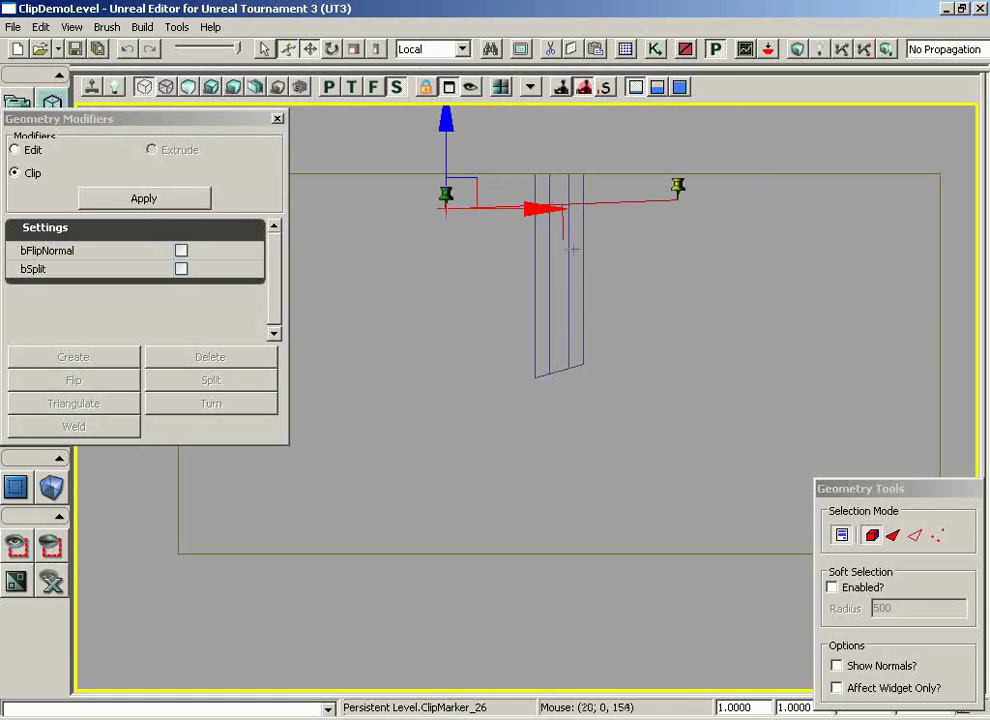
- Enable bFlipNormal and clip the thin top slice off the column along the marker line
{"action": "left_click", "coordinate": [181, 252]}
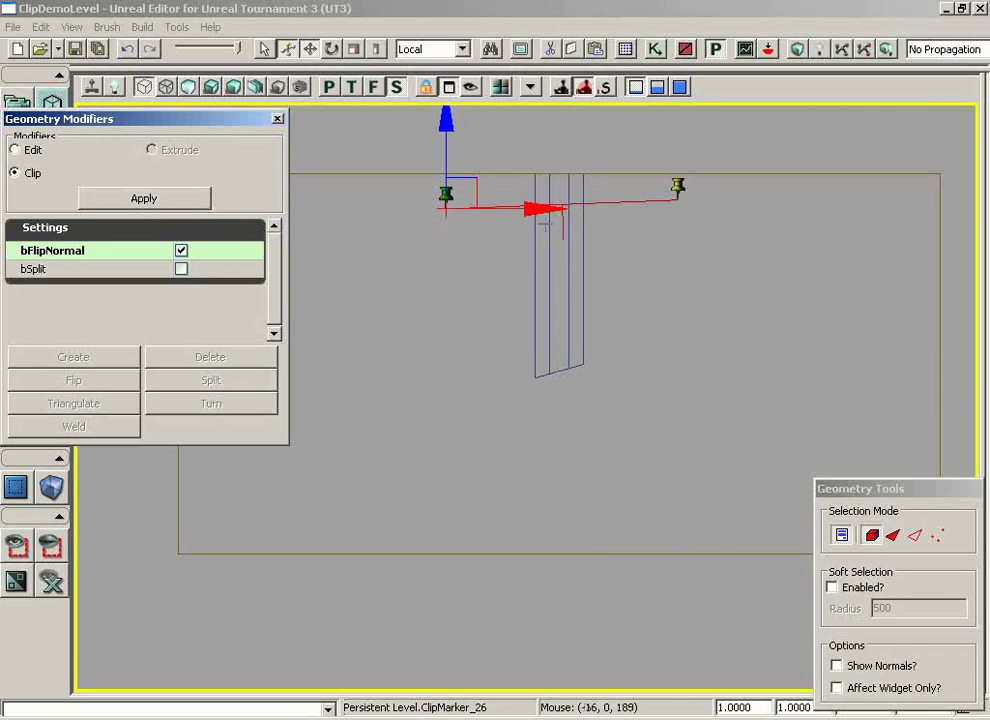
{"action": "left_click", "coordinate": [181, 251]}
{"action": "left_click", "coordinate": [181, 251]}
{"action": "left_click", "coordinate": [568, 259]}
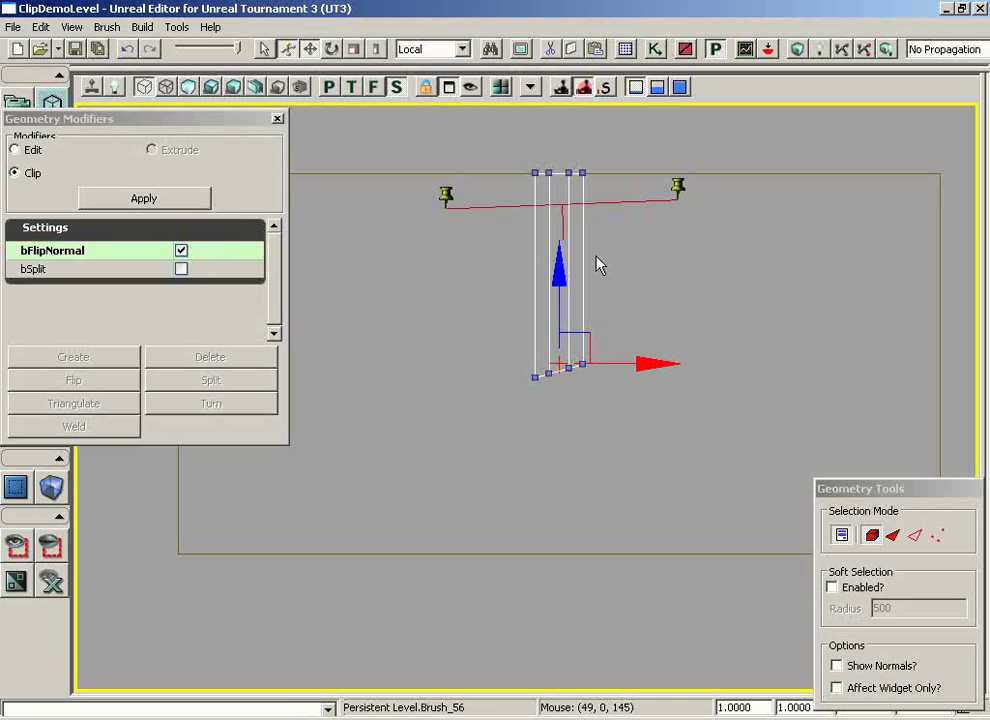
{"action": "left_click", "coordinate": [178, 203]}
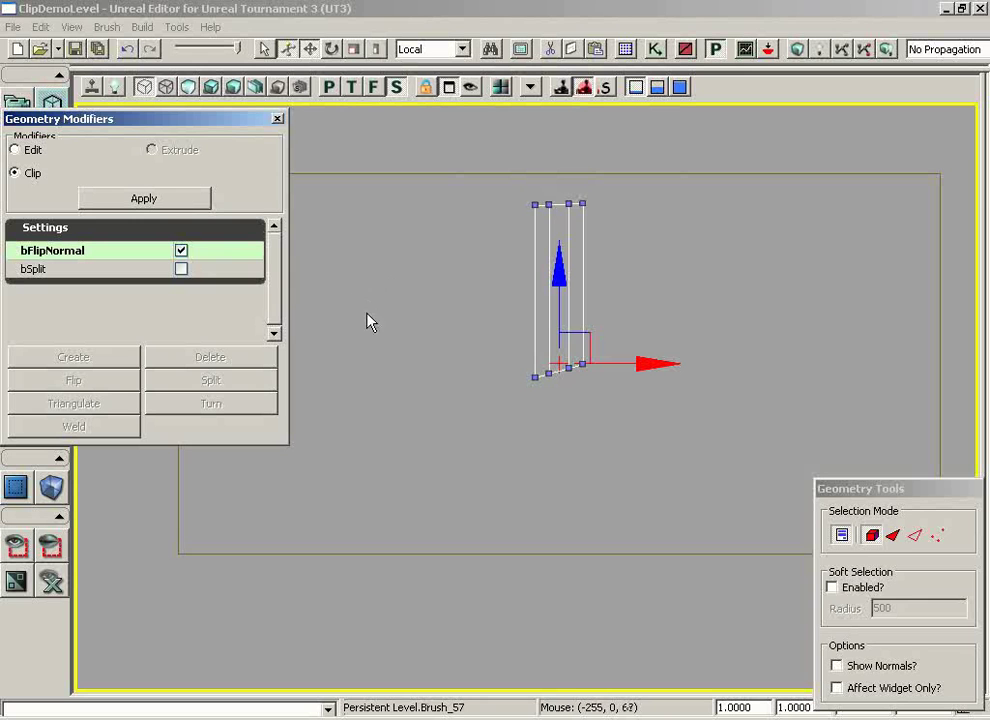
- Split the column with bSplit along a sloped line set by two markers beside it, and move the upper piece to the lower piece's left
{"action": "right_click", "coordinate": [315, 298], "text": "ctrl"}
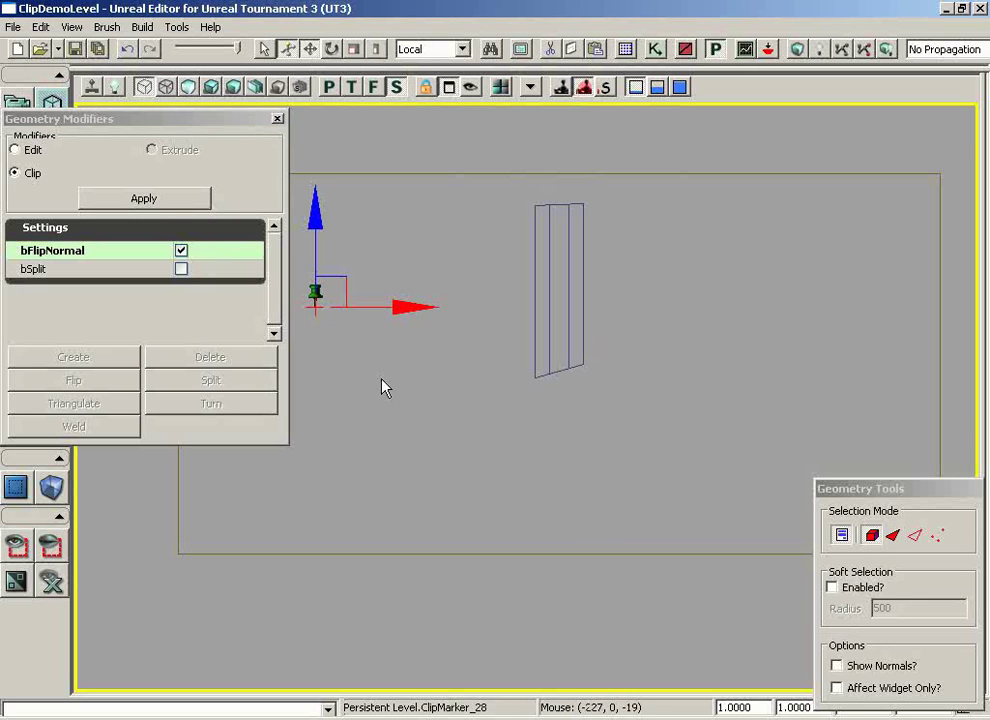
{"action": "right_click", "coordinate": [508, 285], "text": "ctrl"}
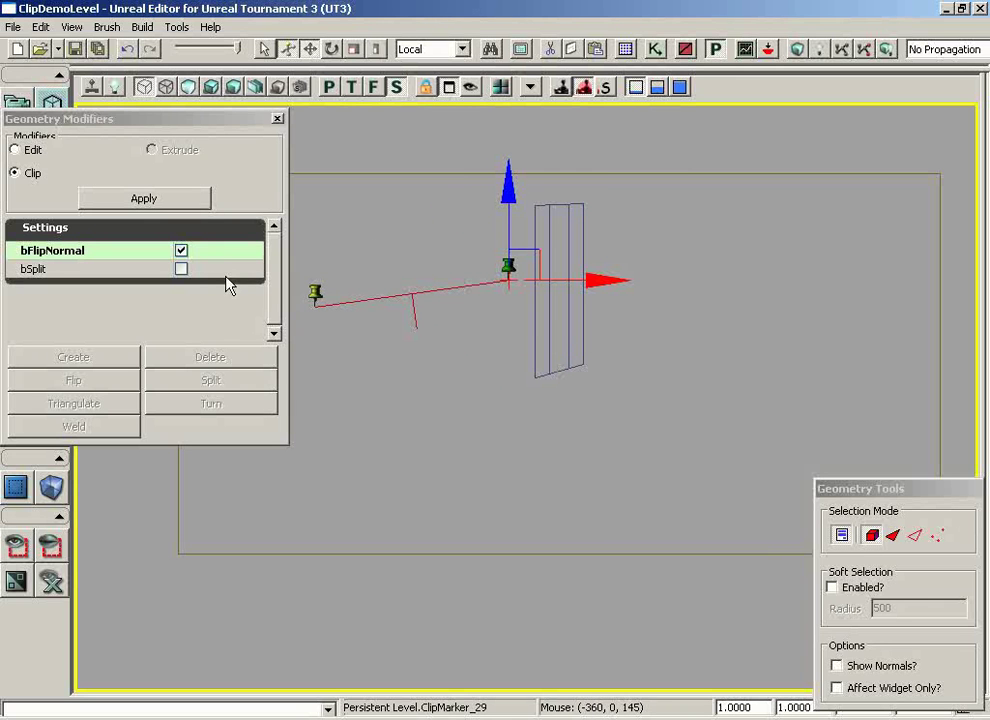
{"action": "left_click", "coordinate": [181, 269]}
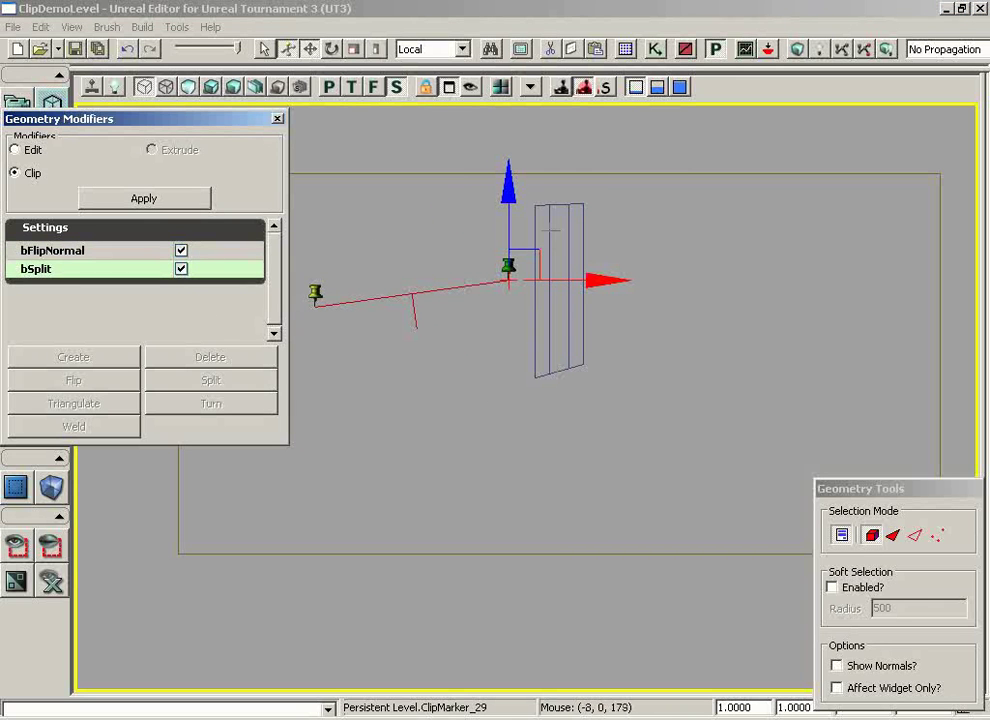
{"action": "left_click", "coordinate": [547, 247]}
{"action": "left_click", "coordinate": [192, 203]}
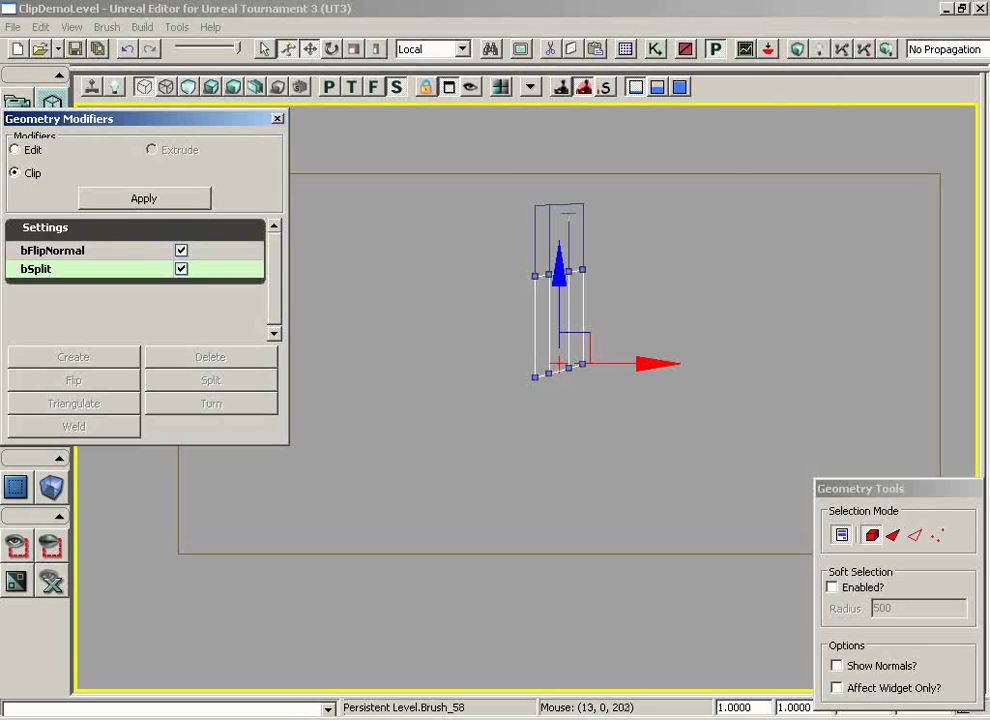
{"action": "left_click", "coordinate": [568, 212]}
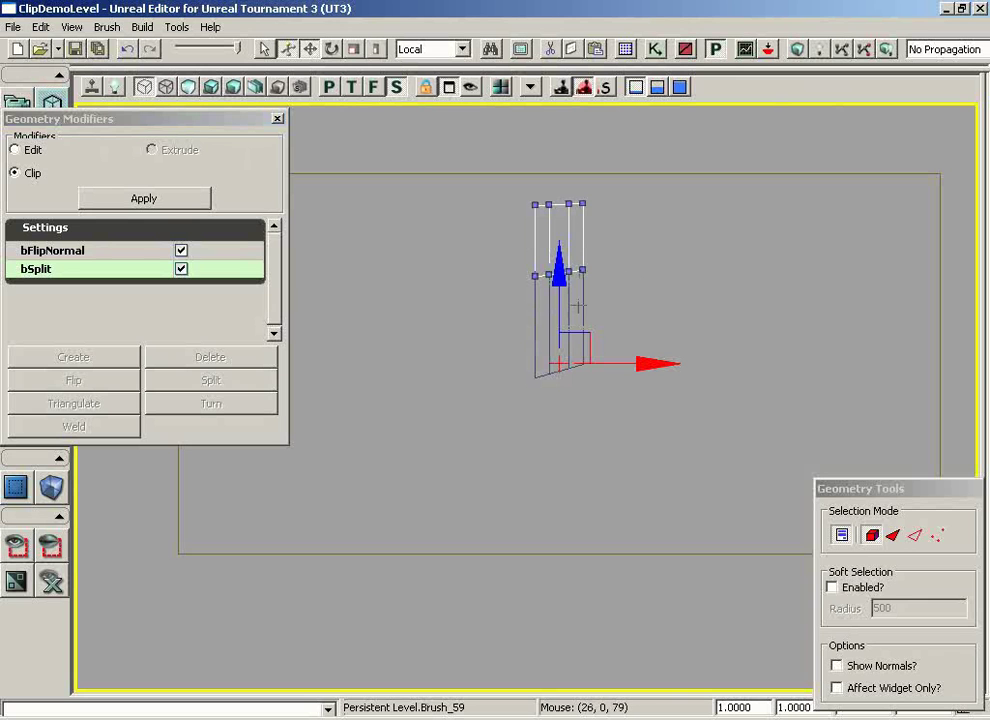
{"action": "mouse_move", "coordinate": [581, 331]}
{"action": "left_mouse_down"}
{"action": "mouse_move", "coordinate": [559, 316]}
{"action": "mouse_move", "coordinate": [495, 389]}
{"action": "mouse_move", "coordinate": [498, 439]}
{"action": "mouse_move", "coordinate": [505, 424]}
{"action": "mouse_move", "coordinate": [519, 429]}
{"action": "left_mouse_up"}
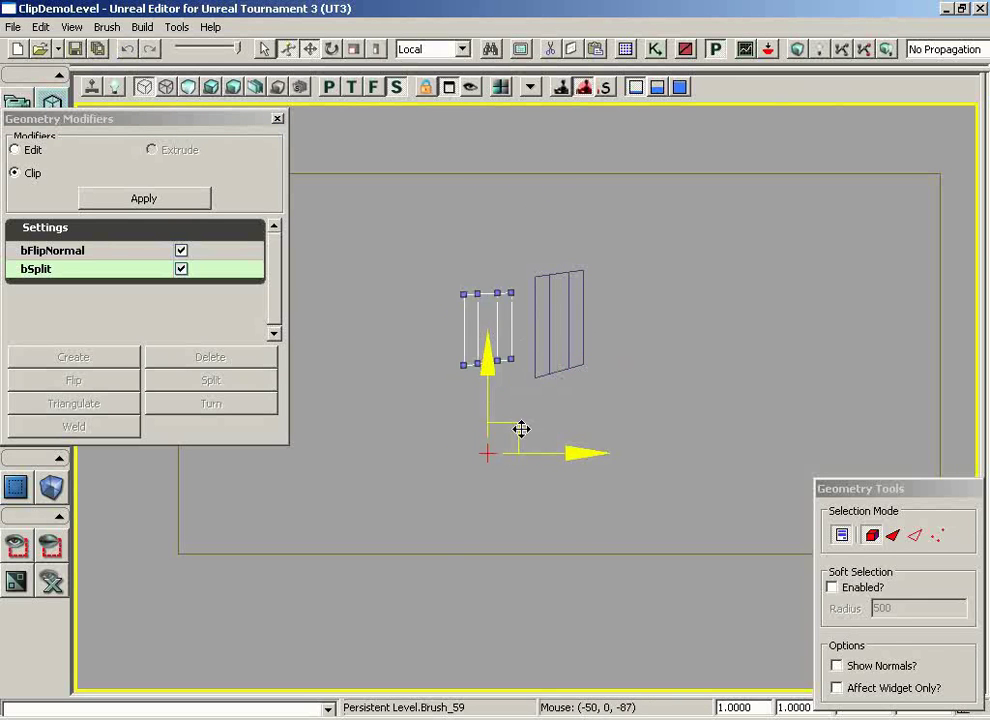
- Split both column pieces at once along a gently rising line between two clip markers, then clear the selection
{"action": "left_click", "coordinate": [533, 291], "text": "ctrl"}
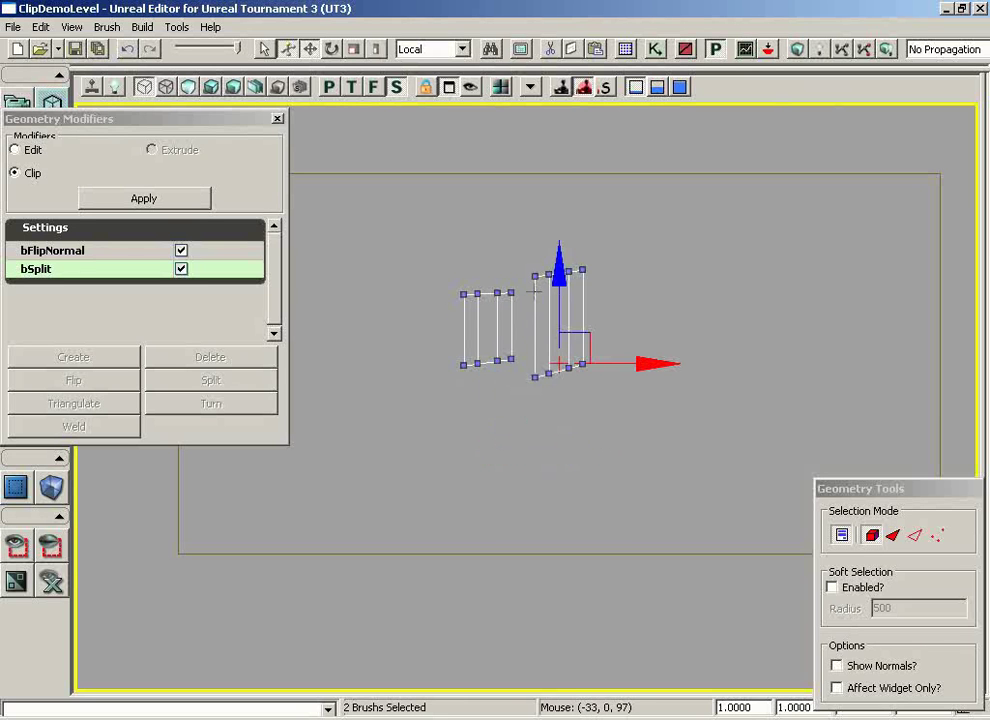
{"action": "right_click", "coordinate": [372, 334], "text": "ctrl"}
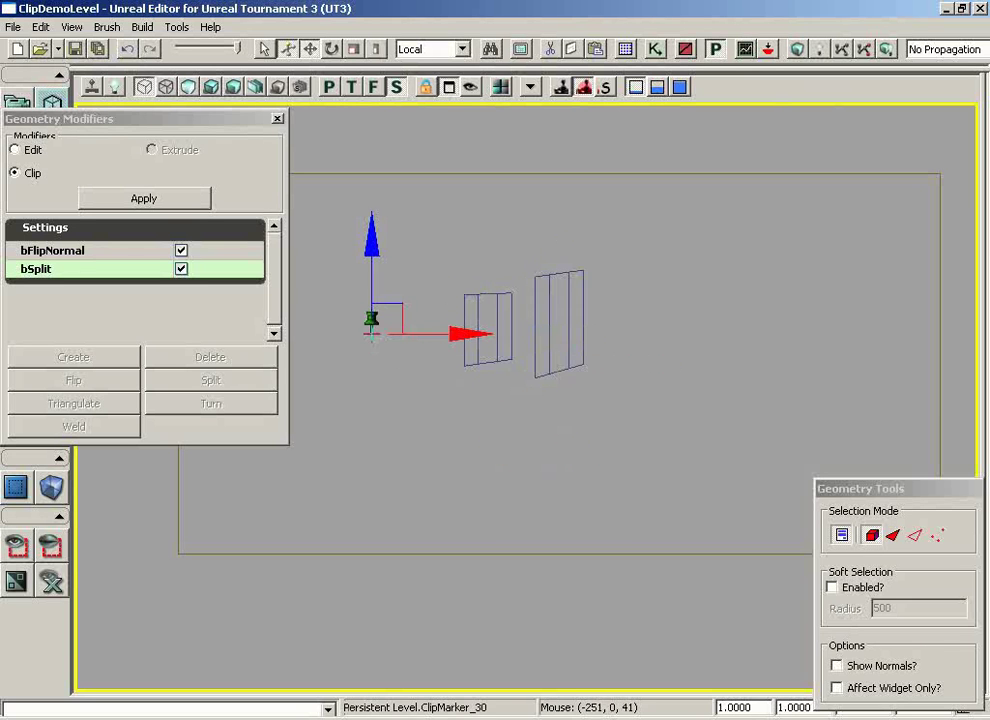
{"action": "right_click", "coordinate": [672, 302], "text": "ctrl"}
{"action": "left_click", "coordinate": [535, 288]}
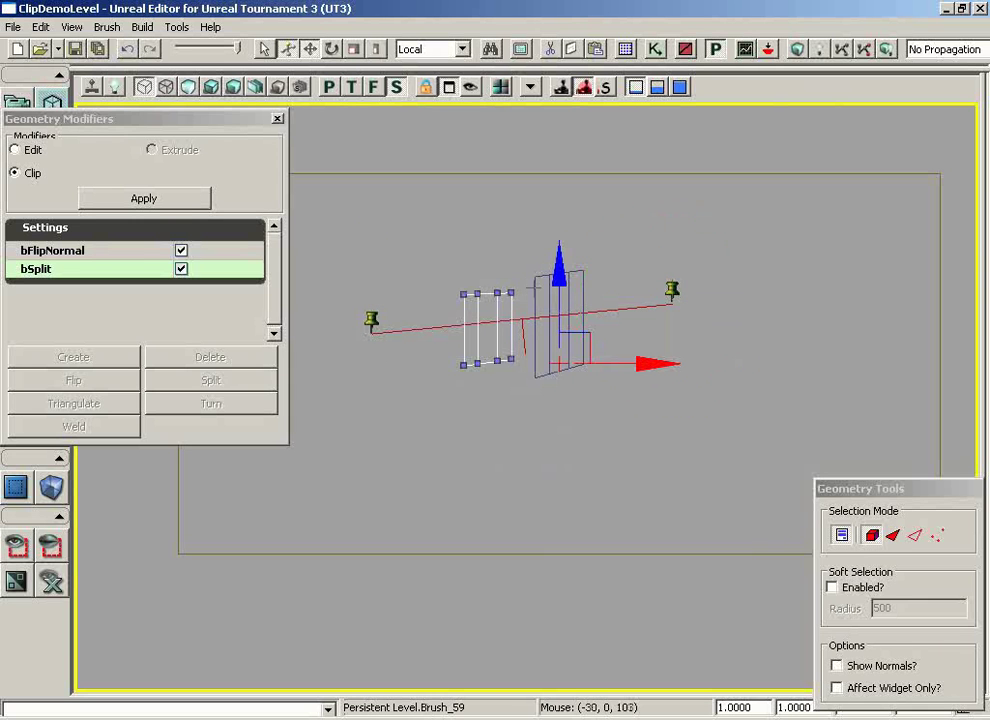
{"action": "left_click", "coordinate": [522, 364], "text": "ctrl"}
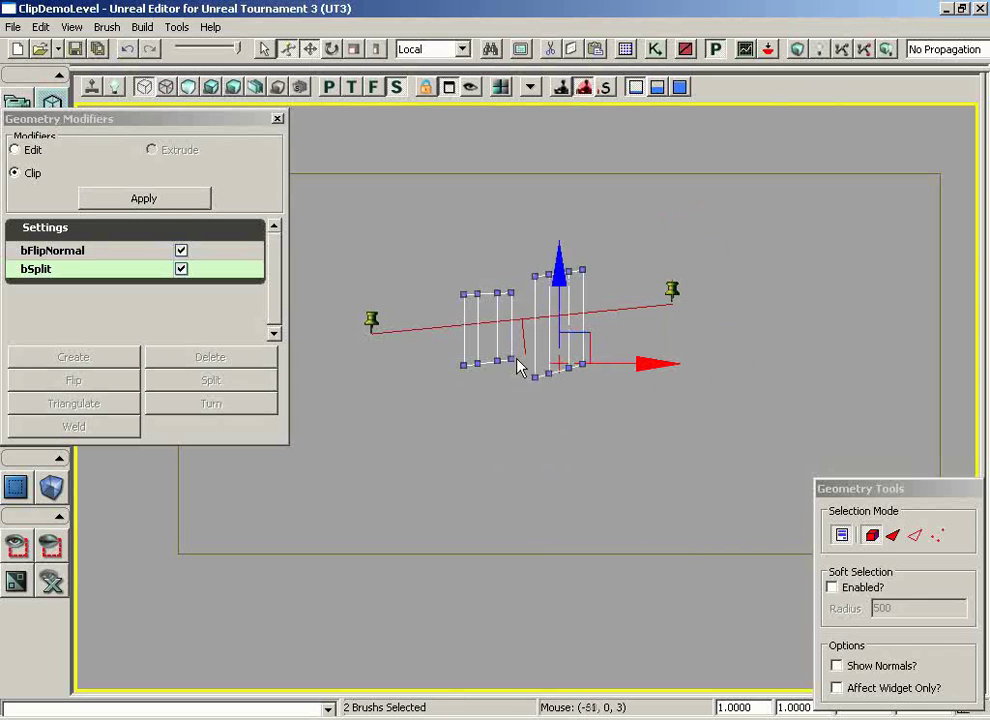
{"action": "left_click", "coordinate": [146, 199]}
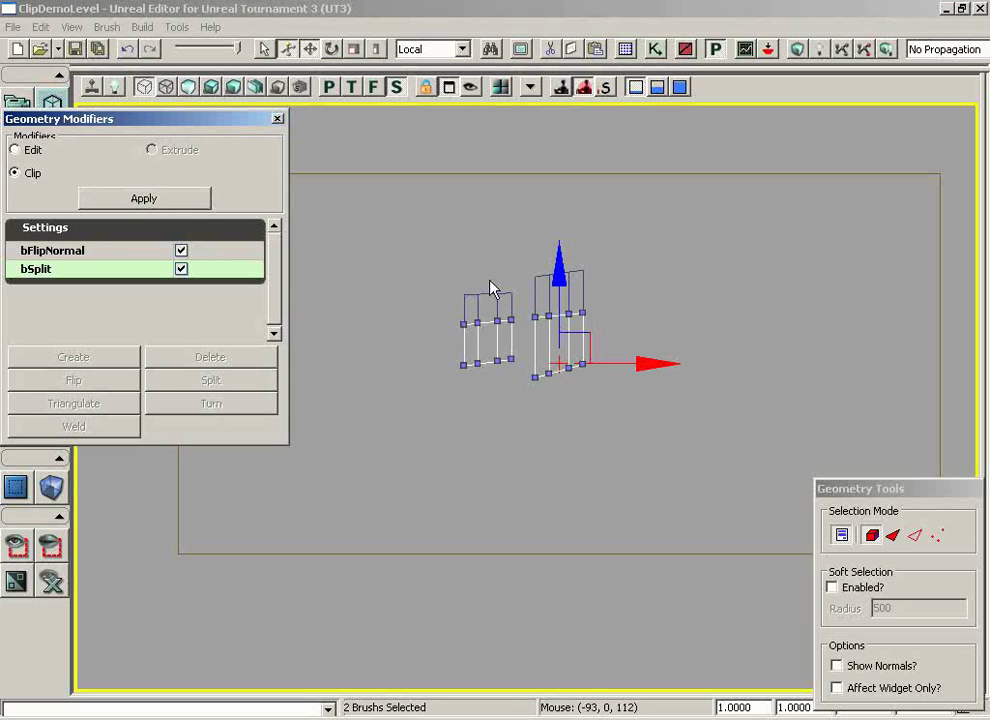
{"action": "mouse_move", "coordinate": [484, 248]}
{"action": "left_mouse_down", "text": "ctrl+alt"}
{"action": "mouse_move", "coordinate": [530, 303]}
{"action": "mouse_move", "coordinate": [520, 272]}
{"action": "left_mouse_up", "text": "ctrl+alt"}
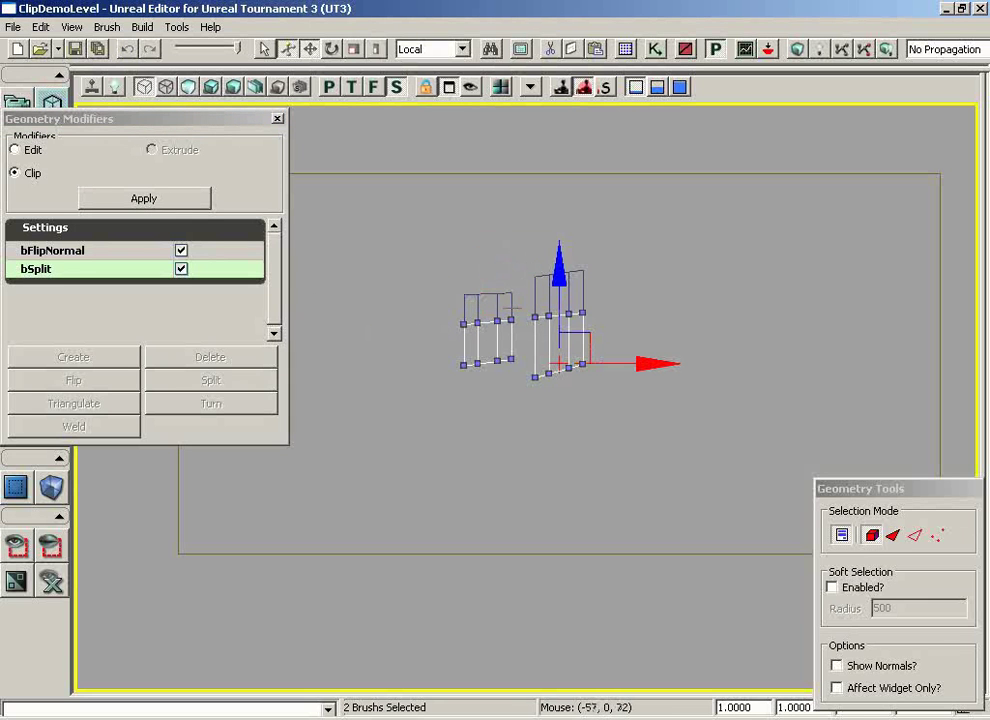
{"action": "left_click", "coordinate": [637, 298]}
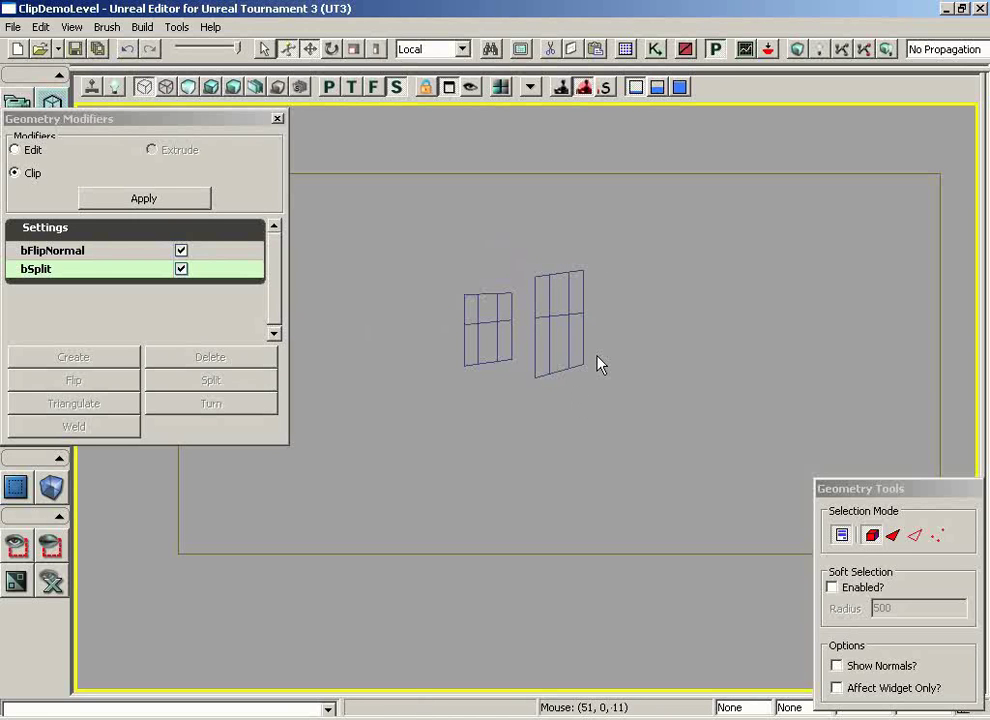
- Place two clip markers on a line falling across the two column pieces, and select the higher marker
{"action": "right_click", "coordinate": [424, 262], "text": "ctrl"}
{"action": "right_click", "coordinate": [670, 364], "text": "ctrl"}
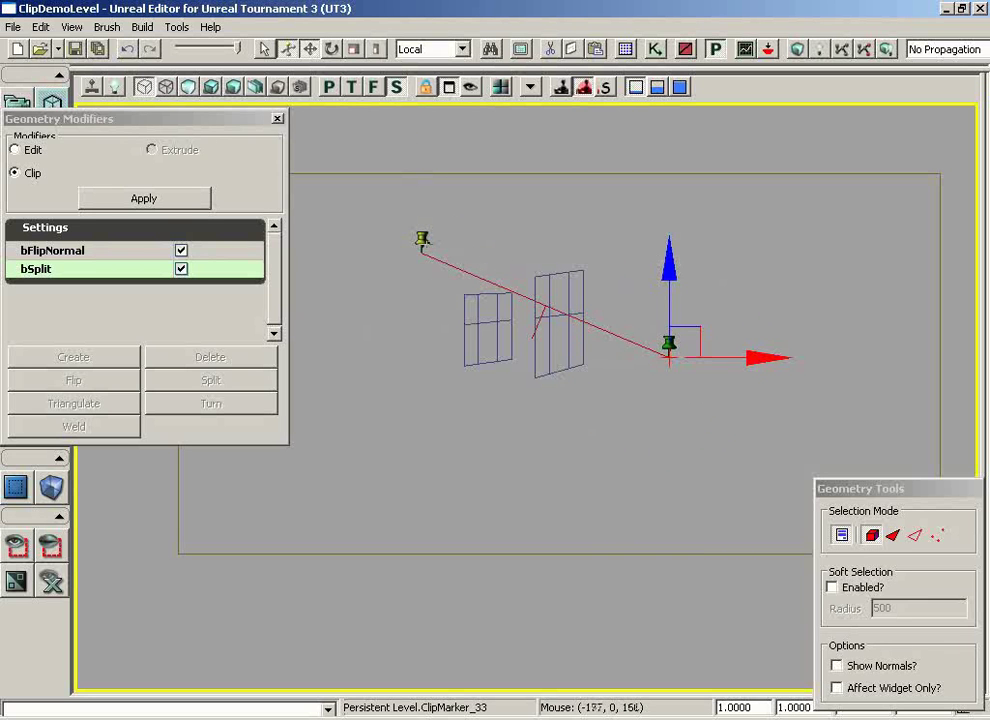
{"action": "left_click", "coordinate": [422, 240]}
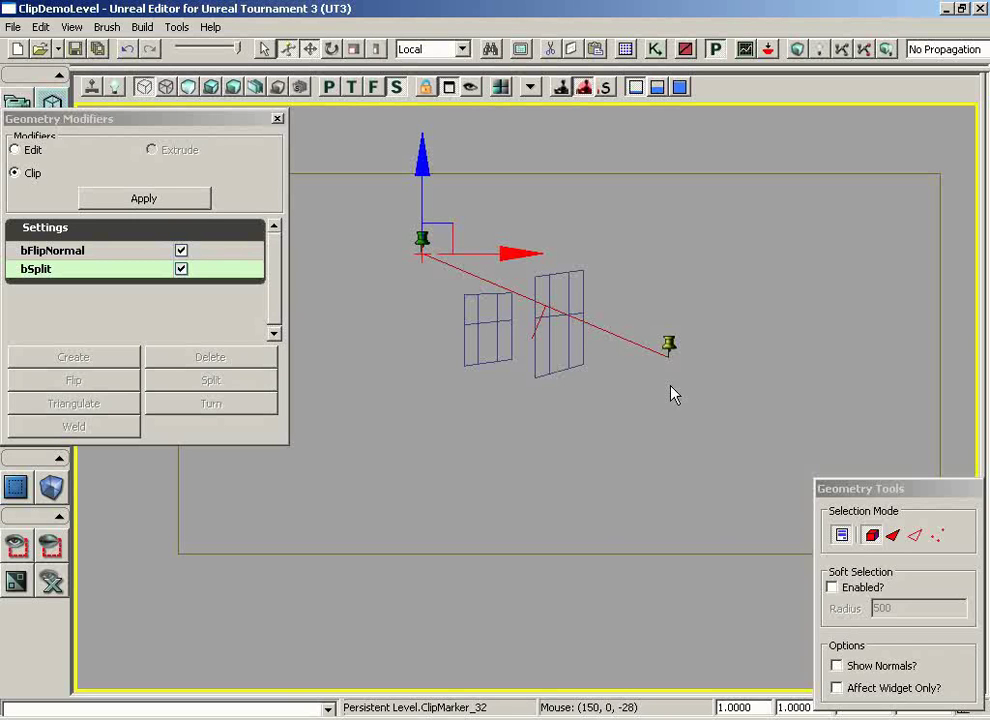
- Reload the recent map ClipDemoLevel.ut3 without saving the changes
{"action": "left_click", "coordinate": [59, 50]}
{"action": "left_click", "coordinate": [133, 71]}
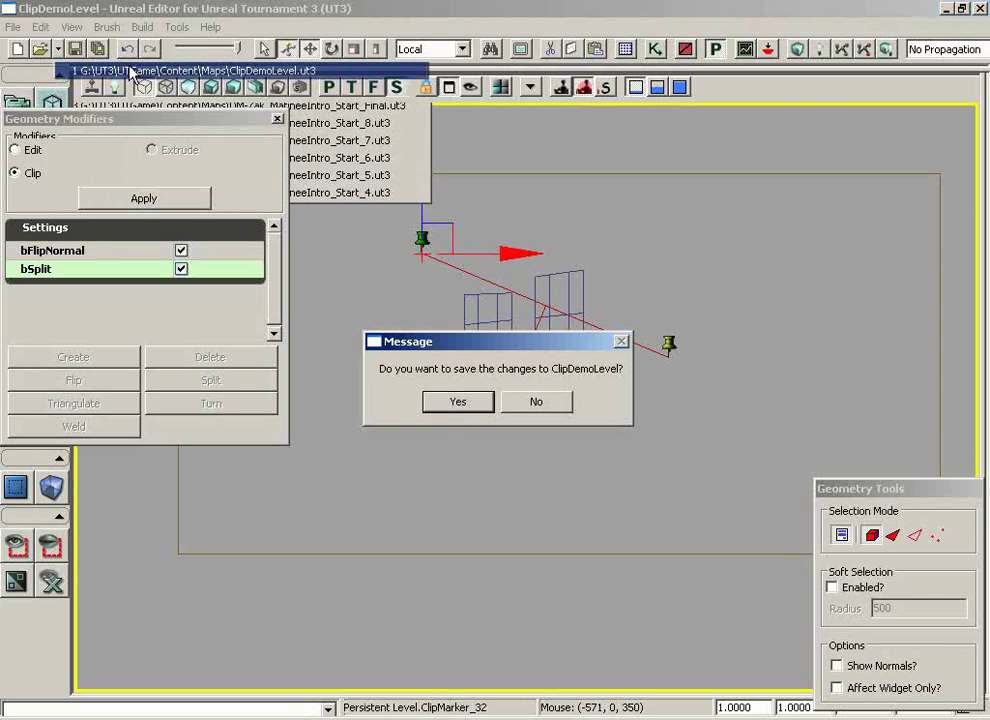
{"action": "left_click", "coordinate": [536, 404]}
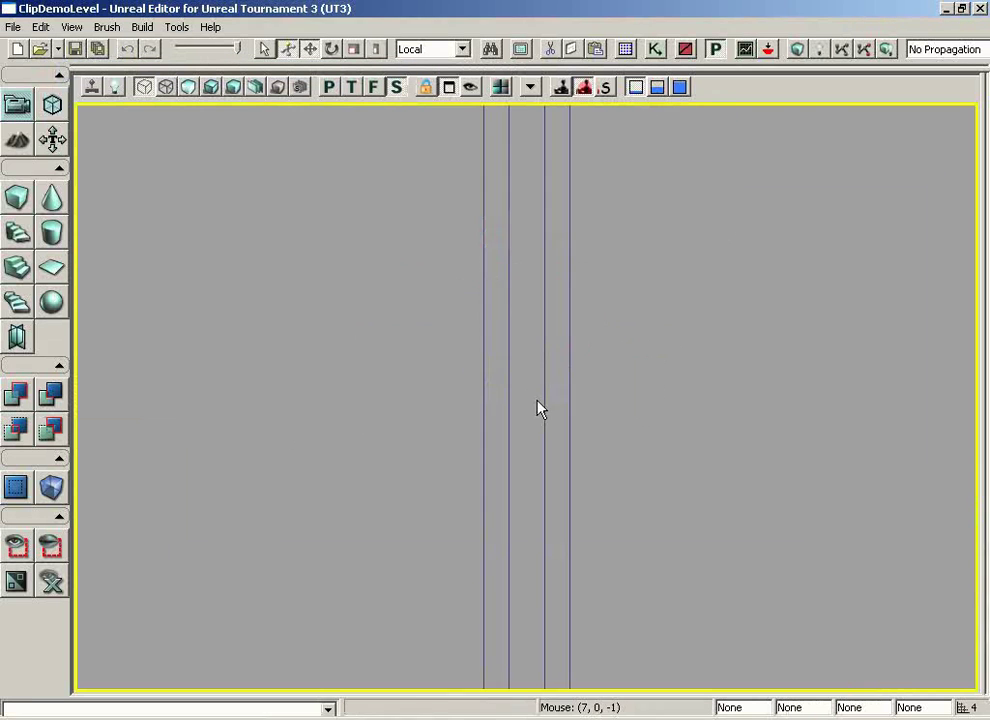
- Select the full column brush in the Side view and enter Geometry Mode with the Clip modifier active
{"action": "left_click_drag", "start_coordinate": [696, 378], "coordinate": [619, 327]}
{"action": "left_click", "coordinate": [540, 411]}
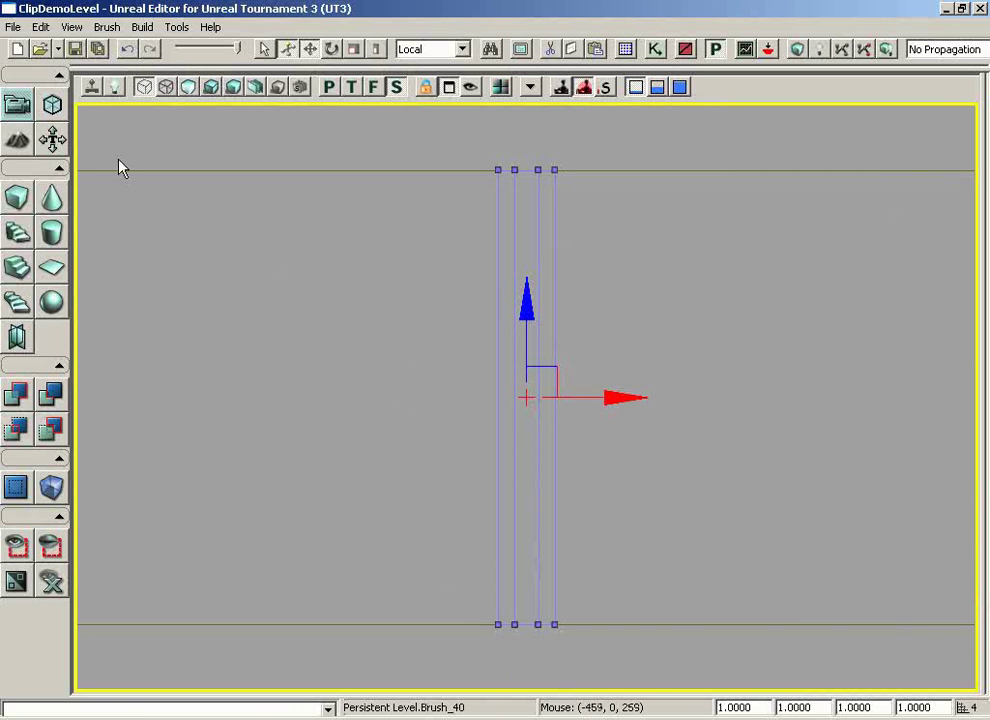
{"action": "left_click", "coordinate": [52, 105]}
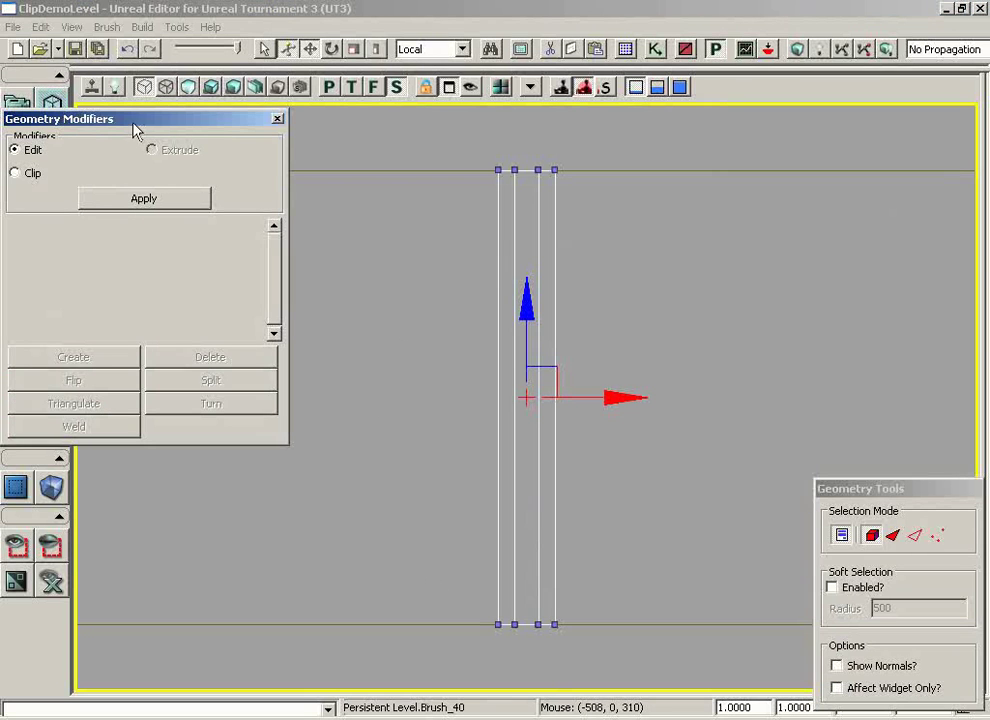
{"action": "left_click_drag", "start_coordinate": [137, 131], "coordinate": [136, 139]}
{"action": "left_click", "coordinate": [14, 180]}
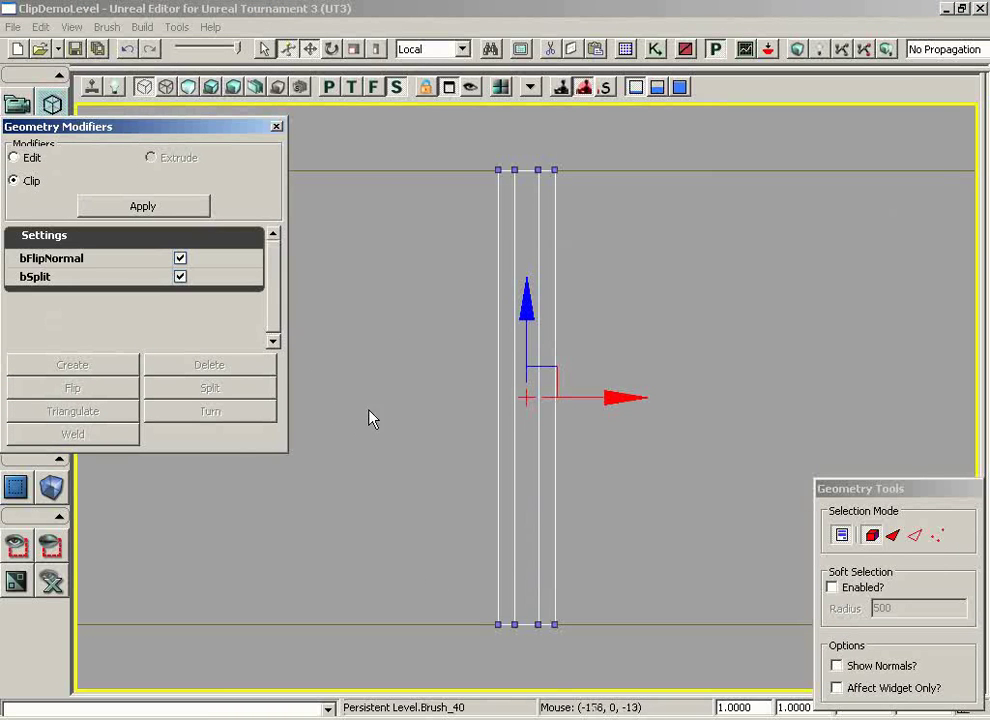
- Place a clip marker on each side of the column in the Side view, and a third one off to its side in the Top view
{"action": "left_click", "coordinate": [399, 382]}
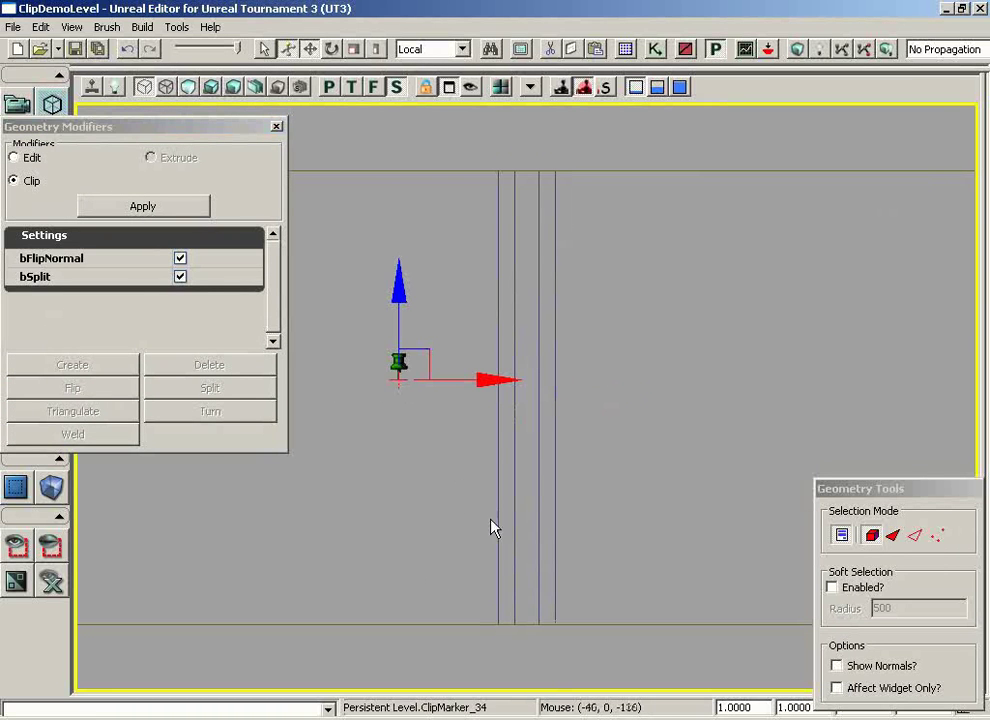
{"action": "left_click", "coordinate": [680, 408]}
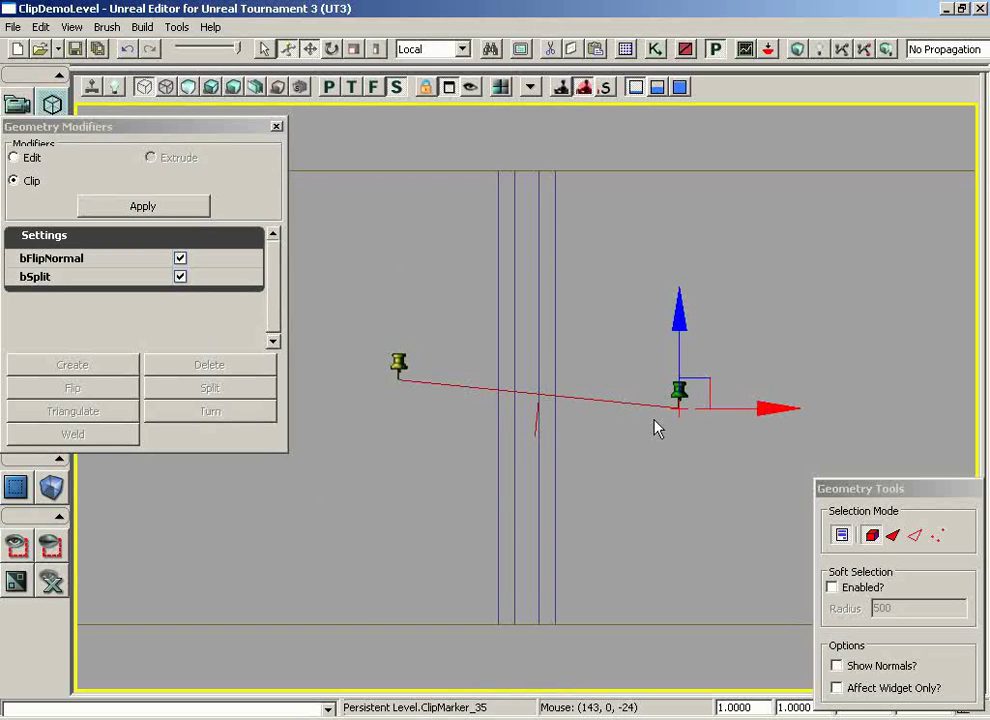
{"action": "left_click", "coordinate": [356, 89]}
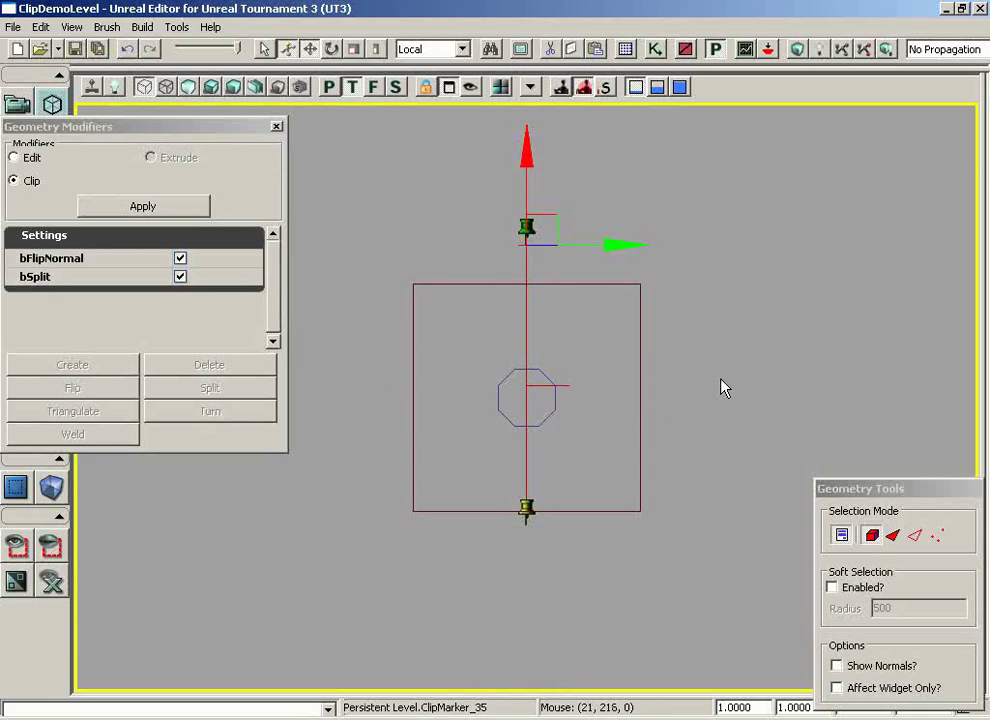
{"action": "right_click", "coordinate": [729, 352], "text": "ctrl"}
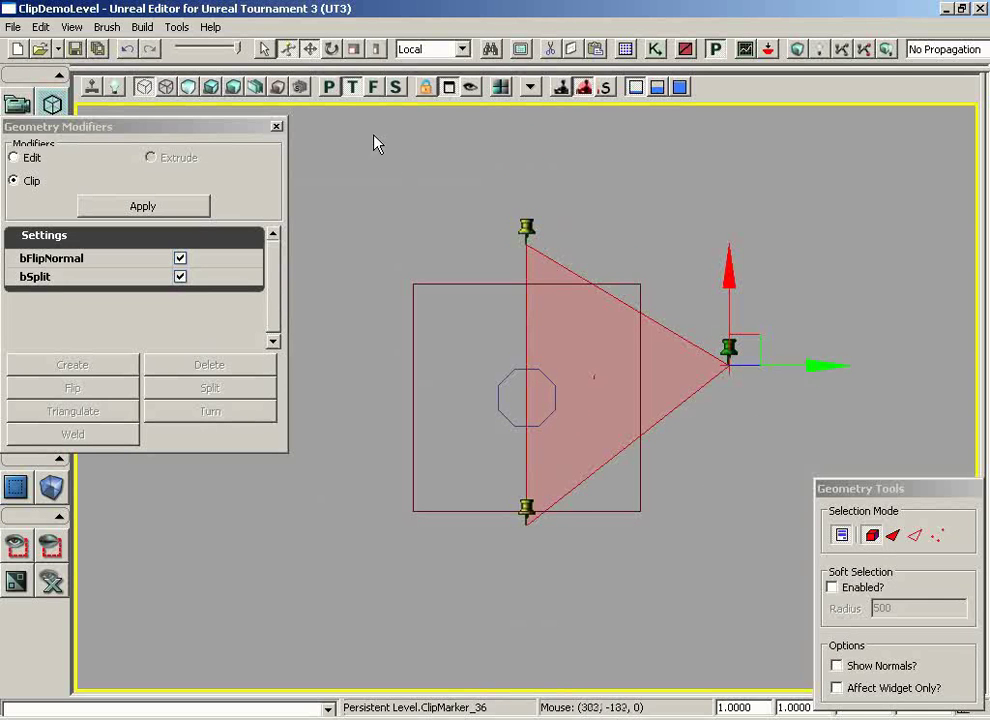
- In the Perspective view, raise the third clip marker and then the far marker behind the column to tilt the clipping plane
{"action": "left_click", "coordinate": [330, 88]}
{"action": "left_click_drag", "start_coordinate": [683, 290], "coordinate": [592, 376]}
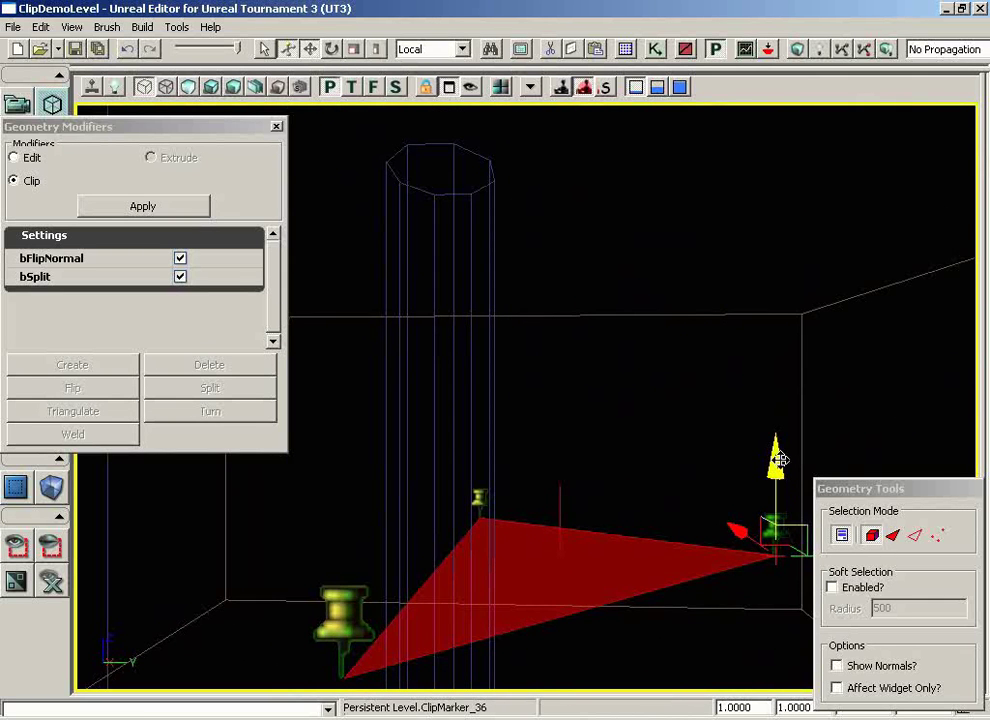
{"action": "mouse_move", "coordinate": [776, 455]}
{"action": "left_mouse_down"}
{"action": "mouse_move", "coordinate": [771, 311]}
{"action": "mouse_move", "coordinate": [771, 481]}
{"action": "mouse_move", "coordinate": [768, 300]}
{"action": "left_mouse_up"}
{"action": "left_click", "coordinate": [478, 497]}
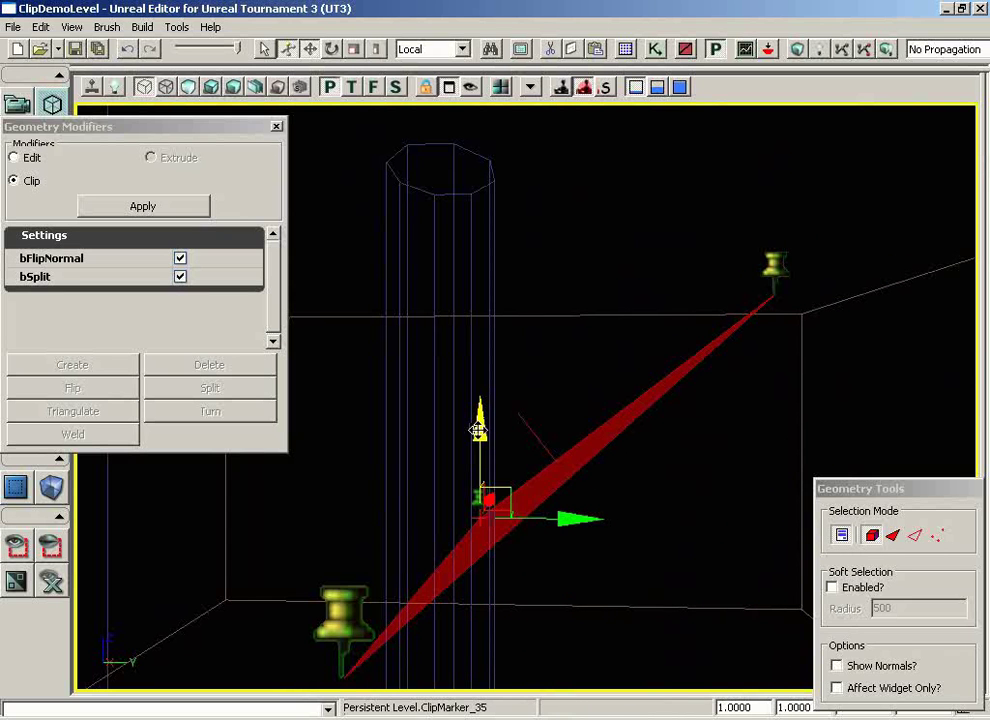
{"action": "left_click_drag", "start_coordinate": [478, 426], "coordinate": [478, 295]}
- Select the nearest, lowest clip marker and shift it along the Y axis to adjust the clipping plane
{"action": "left_click_drag", "start_coordinate": [652, 507], "coordinate": [622, 601]}
{"action": "left_click", "coordinate": [599, 511]}
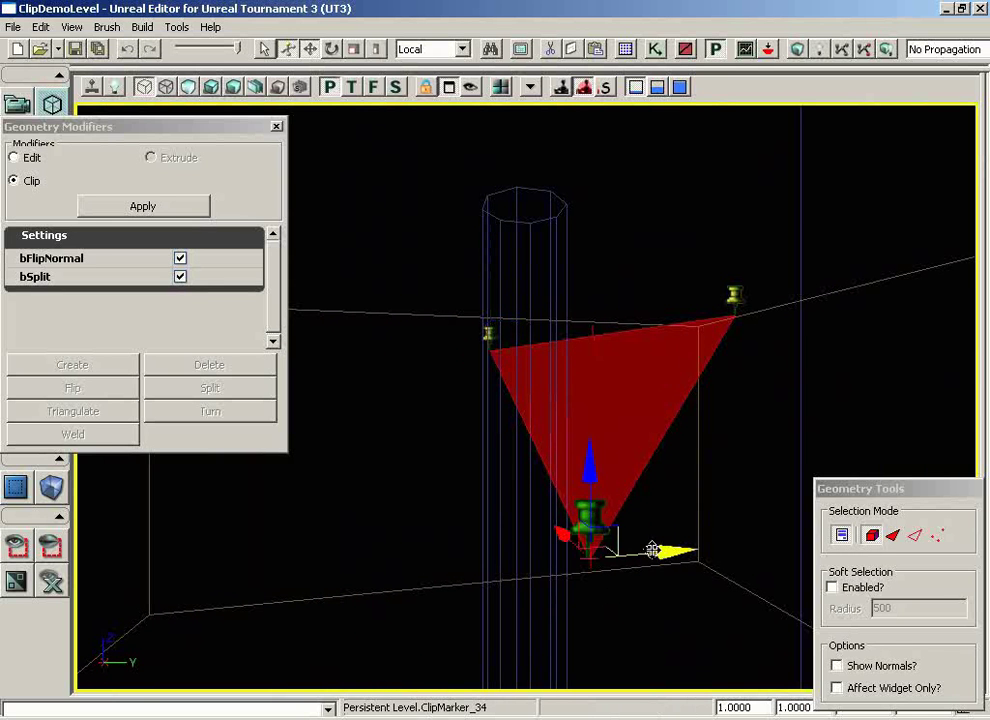
{"action": "mouse_move", "coordinate": [652, 548]}
{"action": "left_mouse_down"}
{"action": "mouse_move", "coordinate": [685, 548]}
{"action": "mouse_move", "coordinate": [662, 549]}
{"action": "left_mouse_up"}
{"action": "mouse_move", "coordinate": [676, 428]}
{"action": "left_mouse_down"}
{"action": "mouse_move", "coordinate": [670, 405]}
{"action": "mouse_move", "coordinate": [557, 390]}
{"action": "mouse_move", "coordinate": [650, 391]}
{"action": "mouse_move", "coordinate": [614, 398]}
{"action": "mouse_move", "coordinate": [678, 413]}
{"action": "left_mouse_up"}
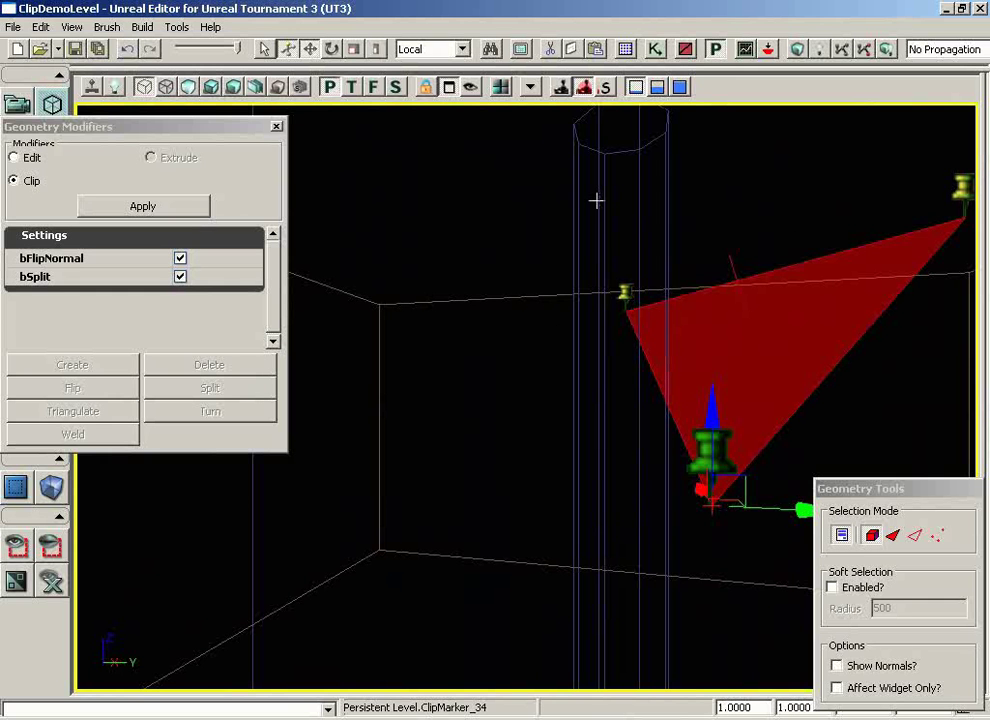
- Select the column brush, disable bSplit and bFlipNormal, and clip off its upper part along the three-marker plane
{"action": "left_click_drag", "start_coordinate": [672, 220], "coordinate": [736, 281]}
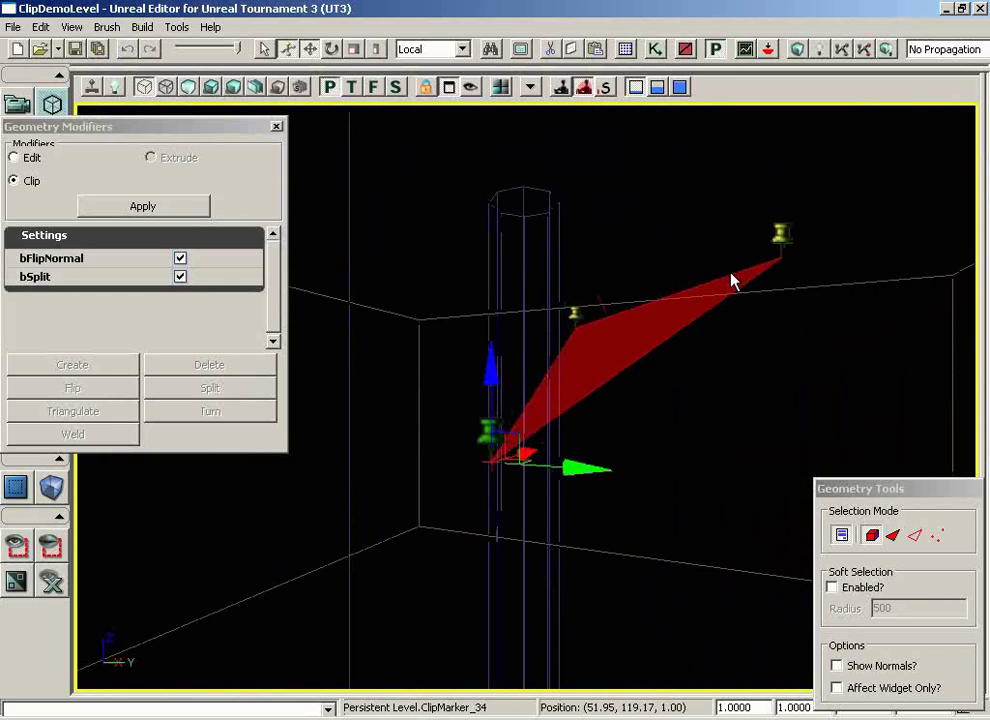
{"action": "left_click", "coordinate": [525, 252]}
{"action": "mouse_move", "coordinate": [525, 252]}
{"action": "left_mouse_down"}
{"action": "mouse_move", "coordinate": [579, 276]}
{"action": "mouse_move", "coordinate": [709, 276]}
{"action": "mouse_move", "coordinate": [641, 184]}
{"action": "left_mouse_up"}
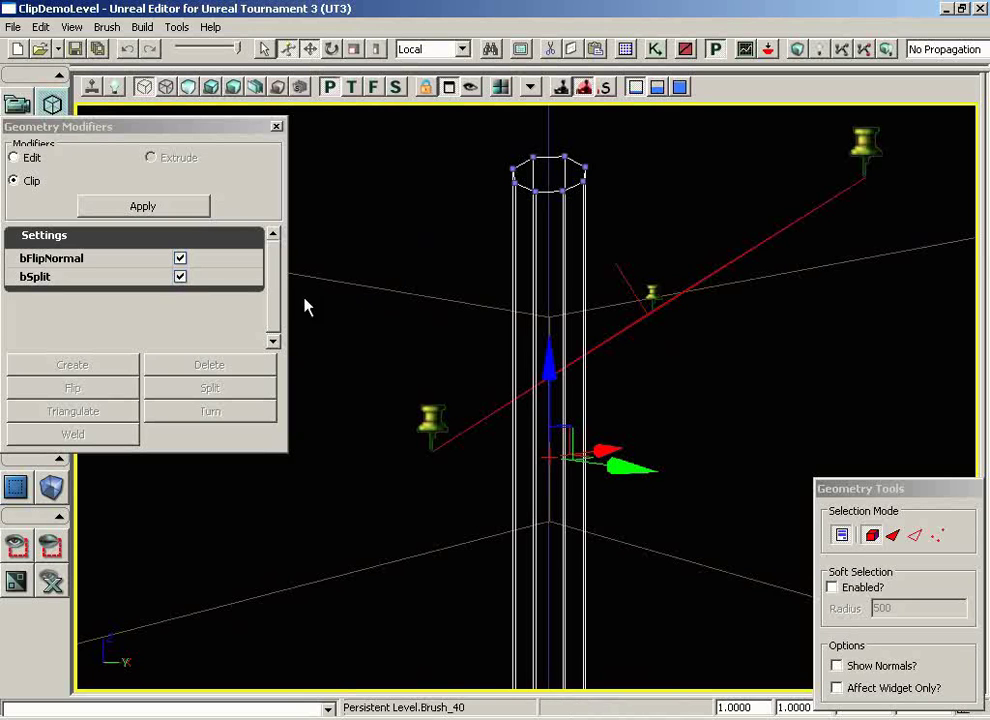
{"action": "left_click", "coordinate": [179, 258]}
{"action": "left_click", "coordinate": [180, 277]}
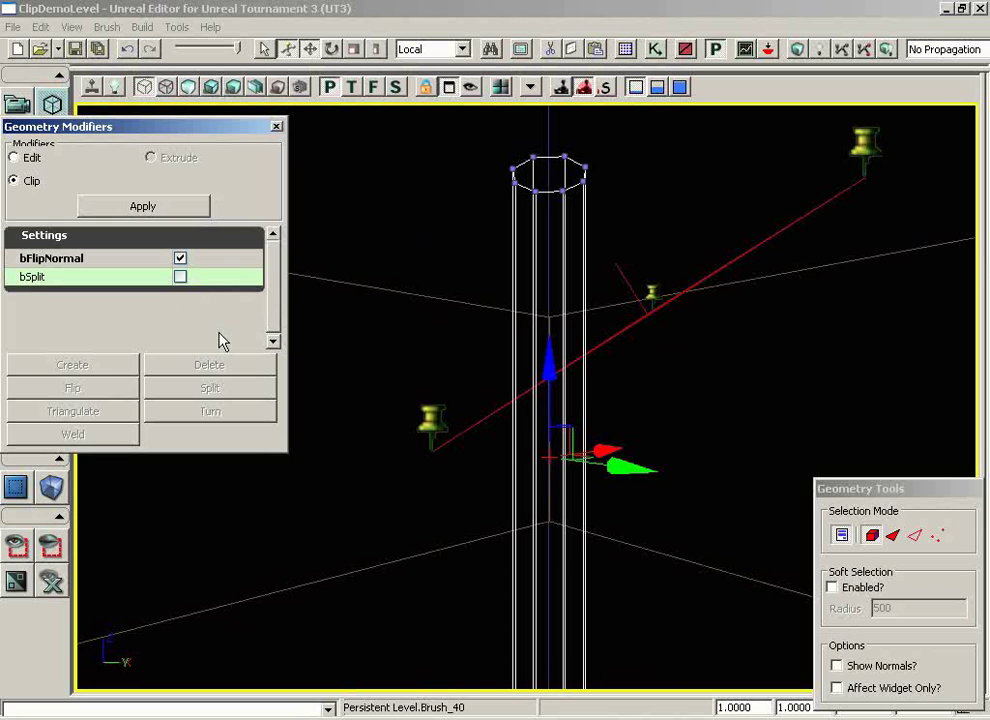
{"action": "left_click", "coordinate": [181, 259]}
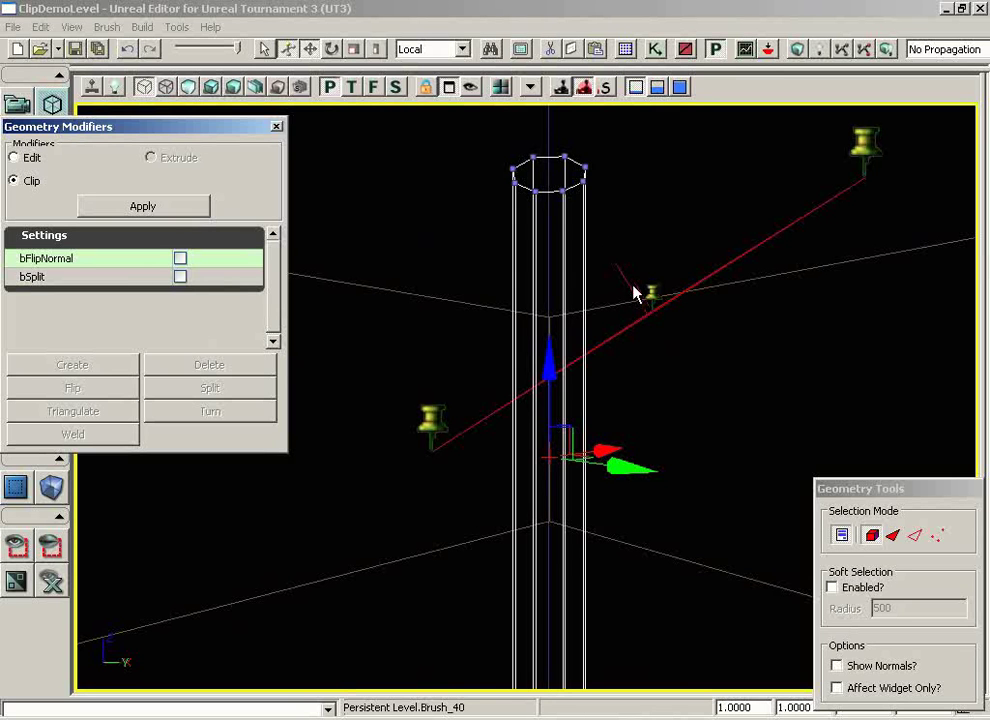
{"action": "left_click", "coordinate": [143, 206]}
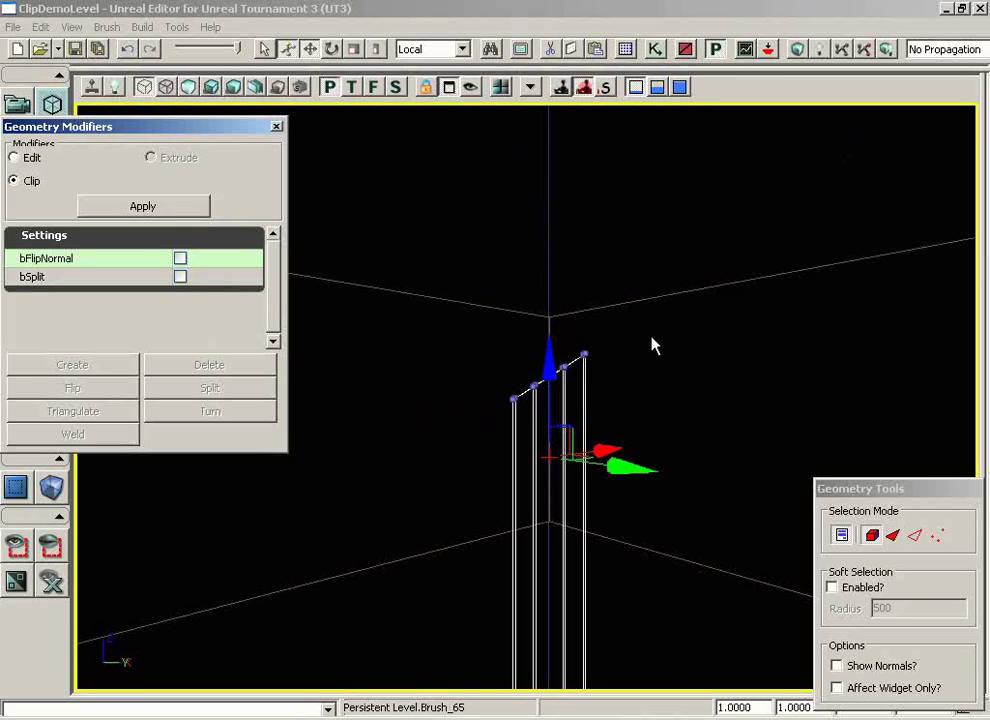
- Rebuild the level geometry and show the Perspective view in Lit mode with the clipped column in view
{"action": "middle_click_drag", "start_coordinate": [824, 338], "coordinate": [701, 338]}
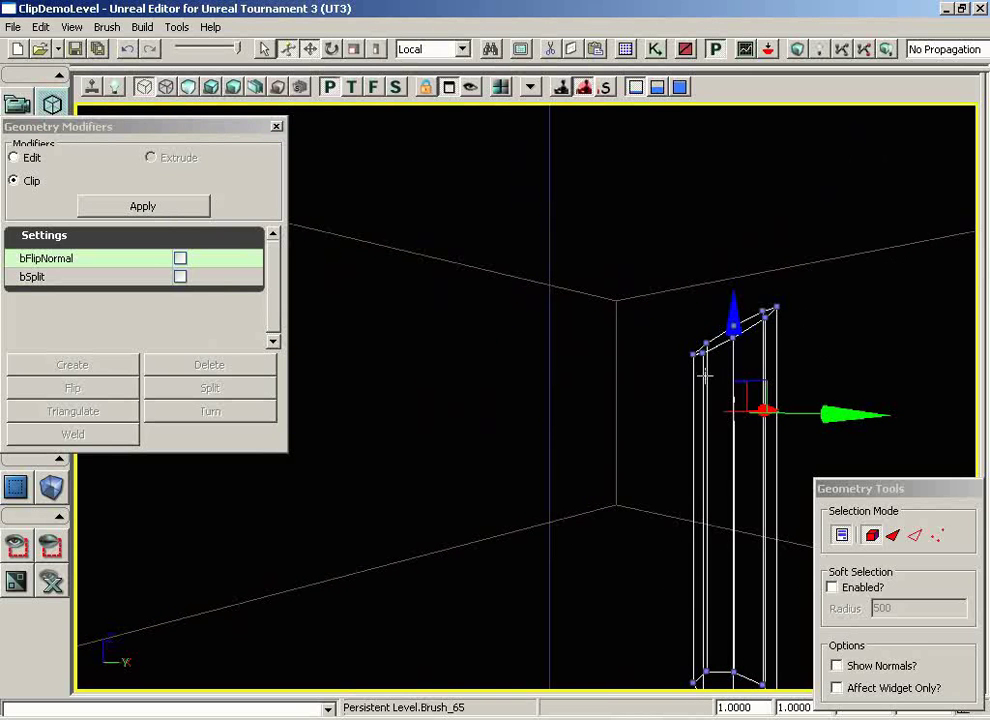
{"action": "mouse_move", "coordinate": [560, 410]}
{"action": "left_mouse_down"}
{"action": "mouse_move", "coordinate": [587, 427]}
{"action": "mouse_move", "coordinate": [565, 425]}
{"action": "left_mouse_up"}
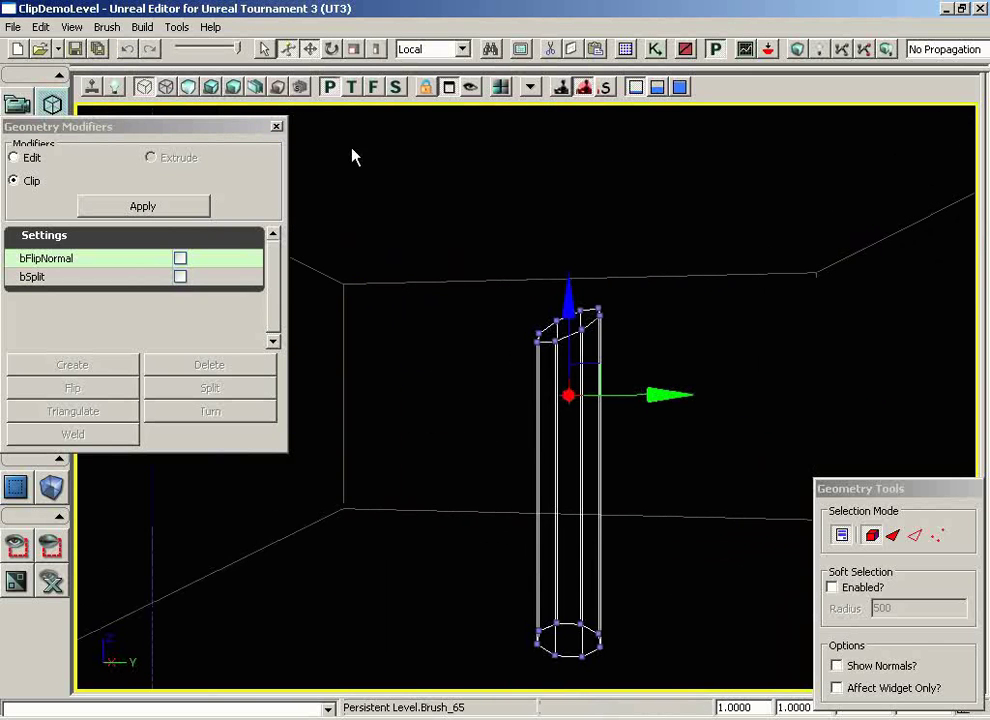
{"action": "left_click", "coordinate": [797, 50]}
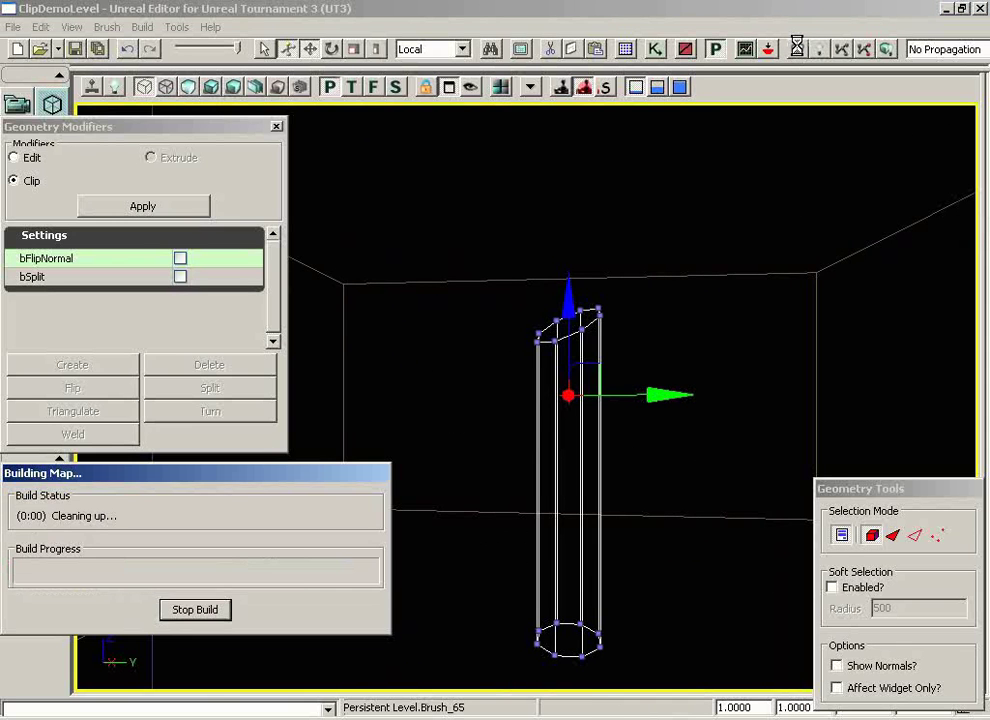
{"action": "left_click", "coordinate": [727, 155]}
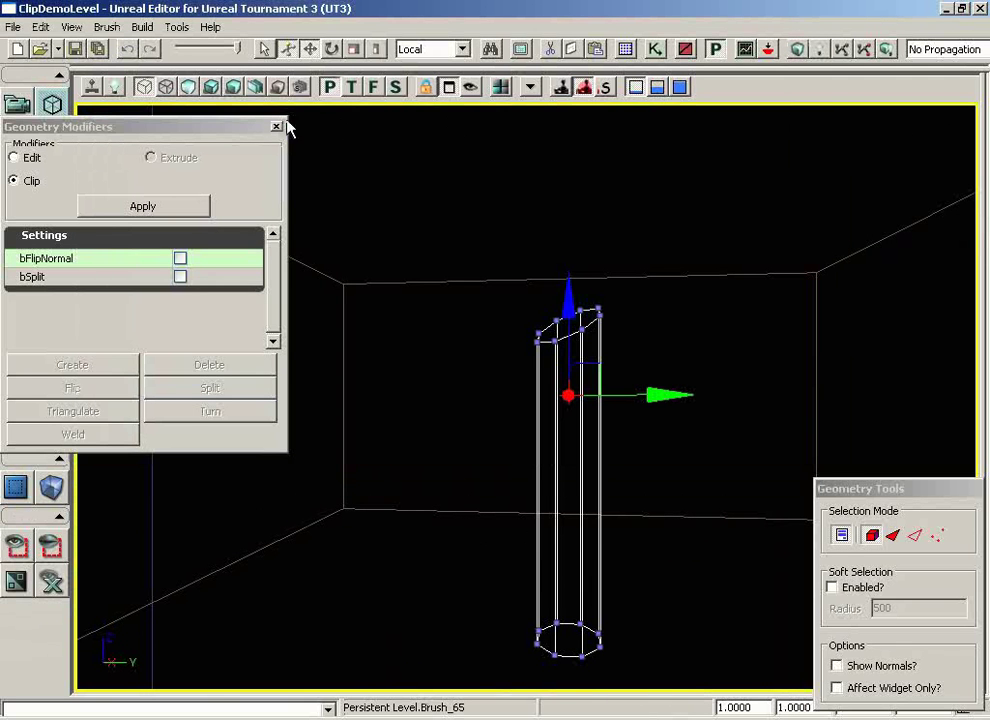
{"action": "left_click", "coordinate": [211, 88]}
{"action": "left_click_drag", "start_coordinate": [503, 410], "coordinate": [514, 489]}
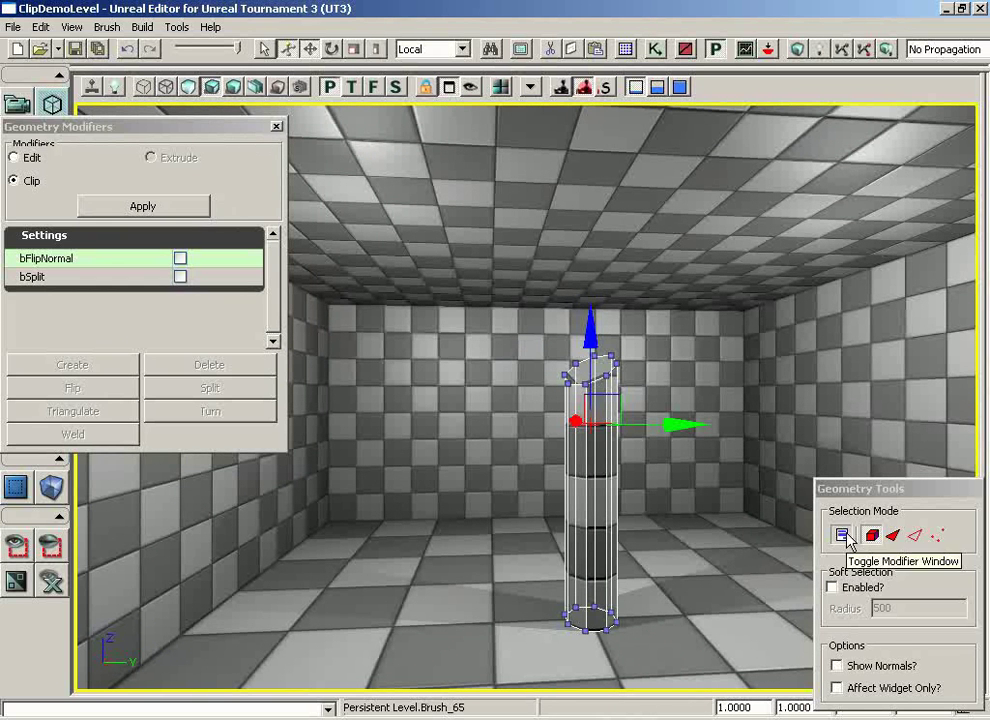
- Hide the Geometry Modifiers window, return to Camera Mode and deselect everything to view the clipped column
{"action": "left_click", "coordinate": [843, 537]}
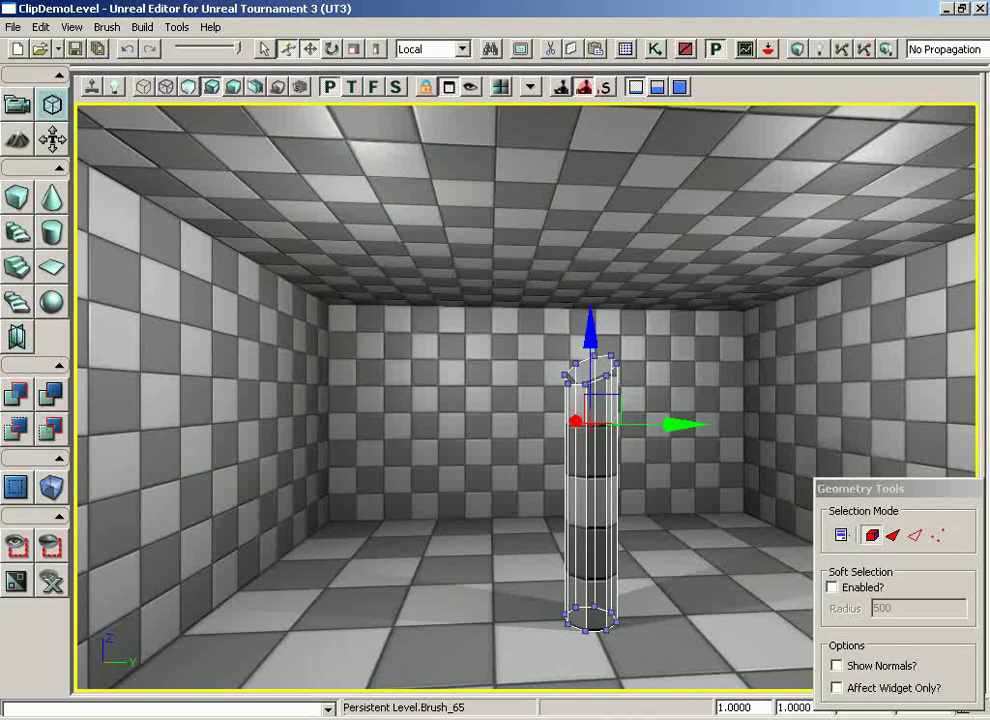
{"action": "left_click", "coordinate": [17, 103]}
{"action": "left_click_drag", "start_coordinate": [358, 460], "coordinate": [675, 523]}
{"action": "left_click", "coordinate": [762, 511]}
{"action": "key", "text": "Escape"}
{"action": "left_click_drag", "start_coordinate": [778, 387], "coordinate": [760, 471]}
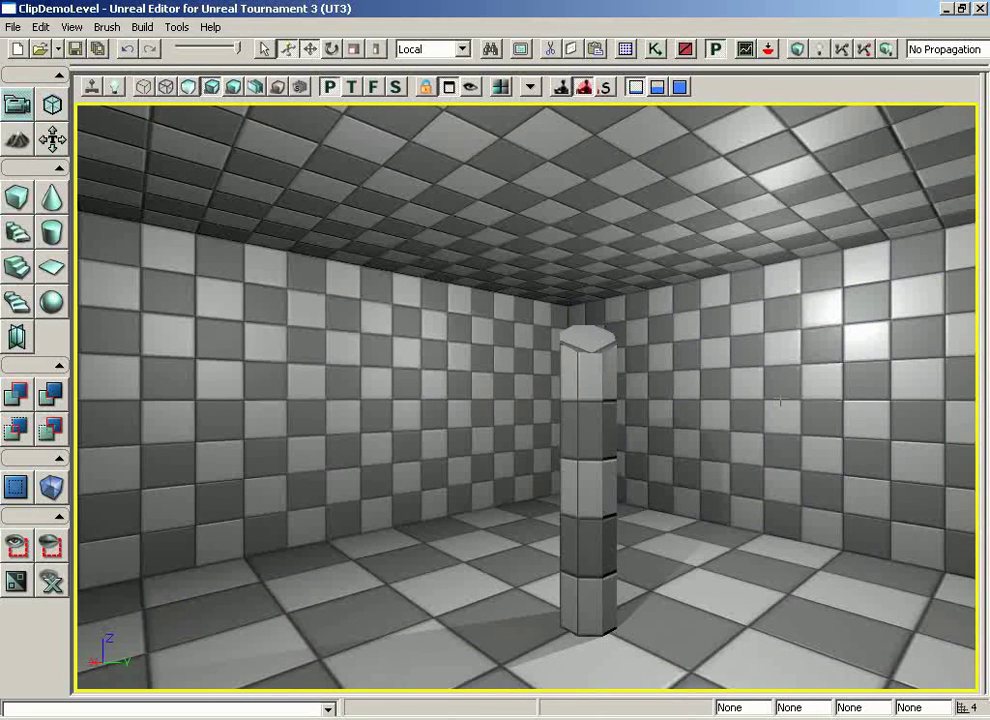